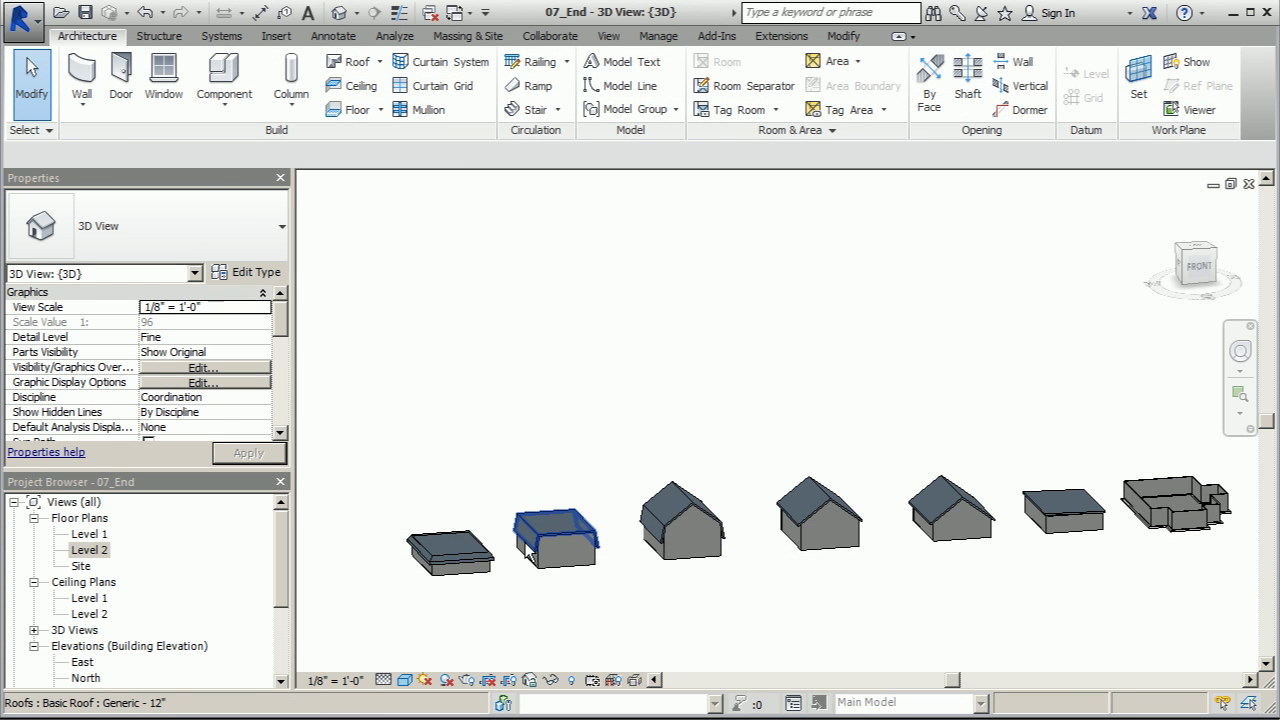
pyautogui.scroll(4, 1080, 515)
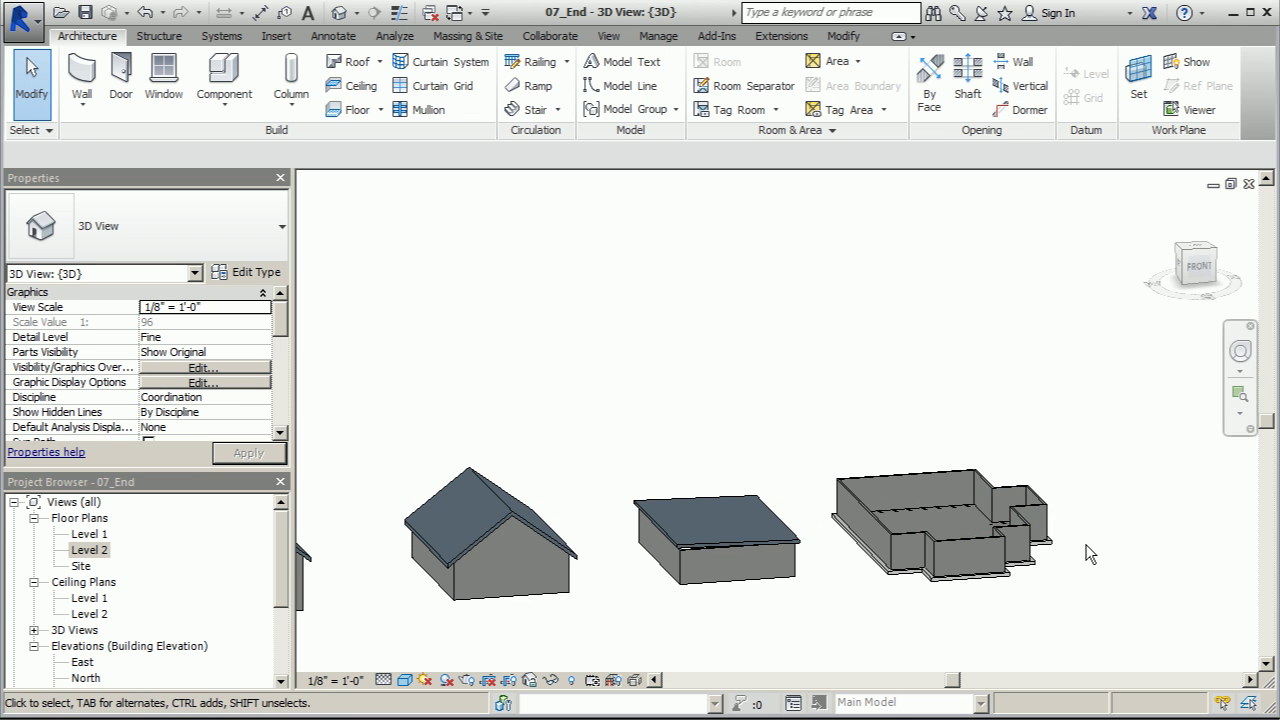
pyautogui.scroll(-2, 987, 548)
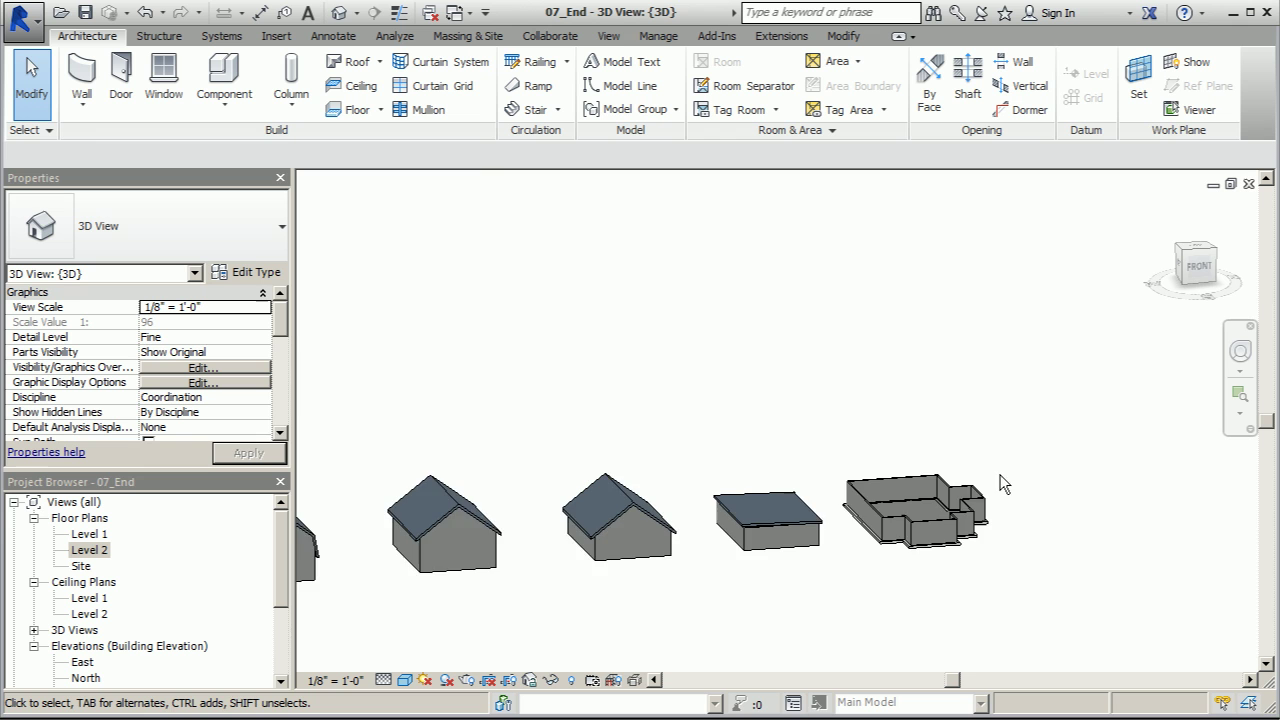
pyautogui.scroll(-2, 1000, 483)
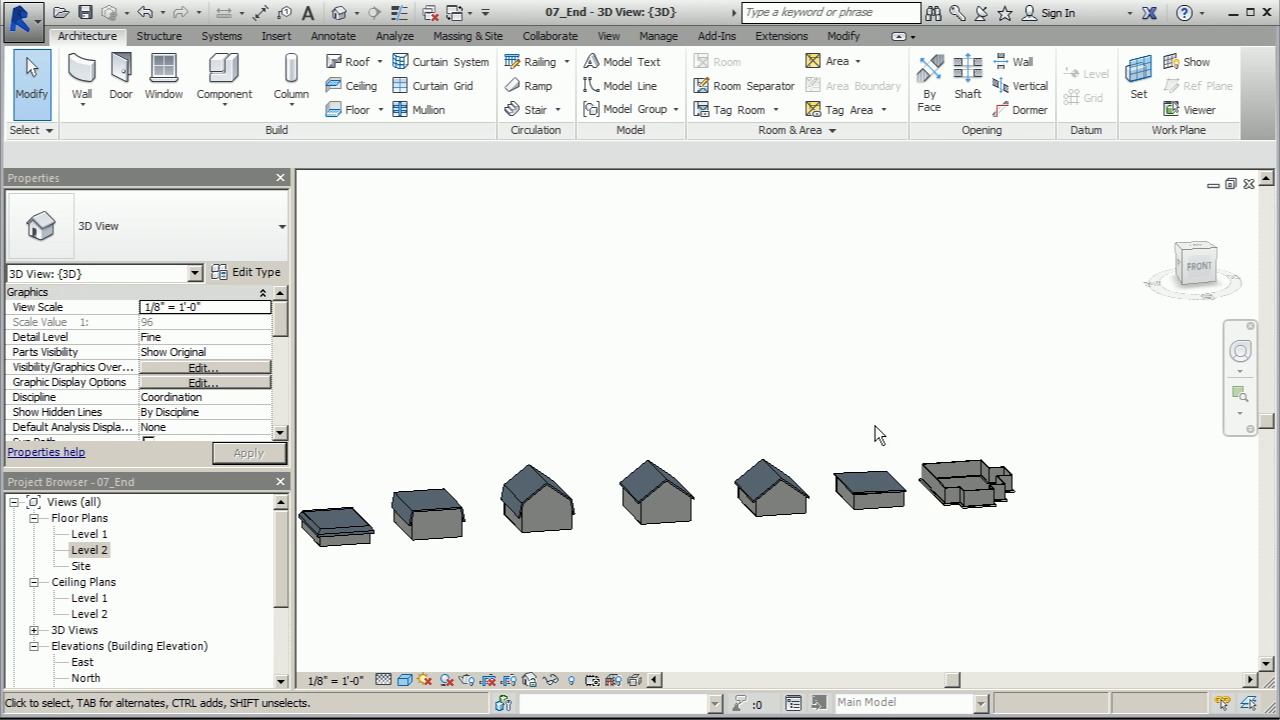
pyautogui.scroll(1, 1070, 482)
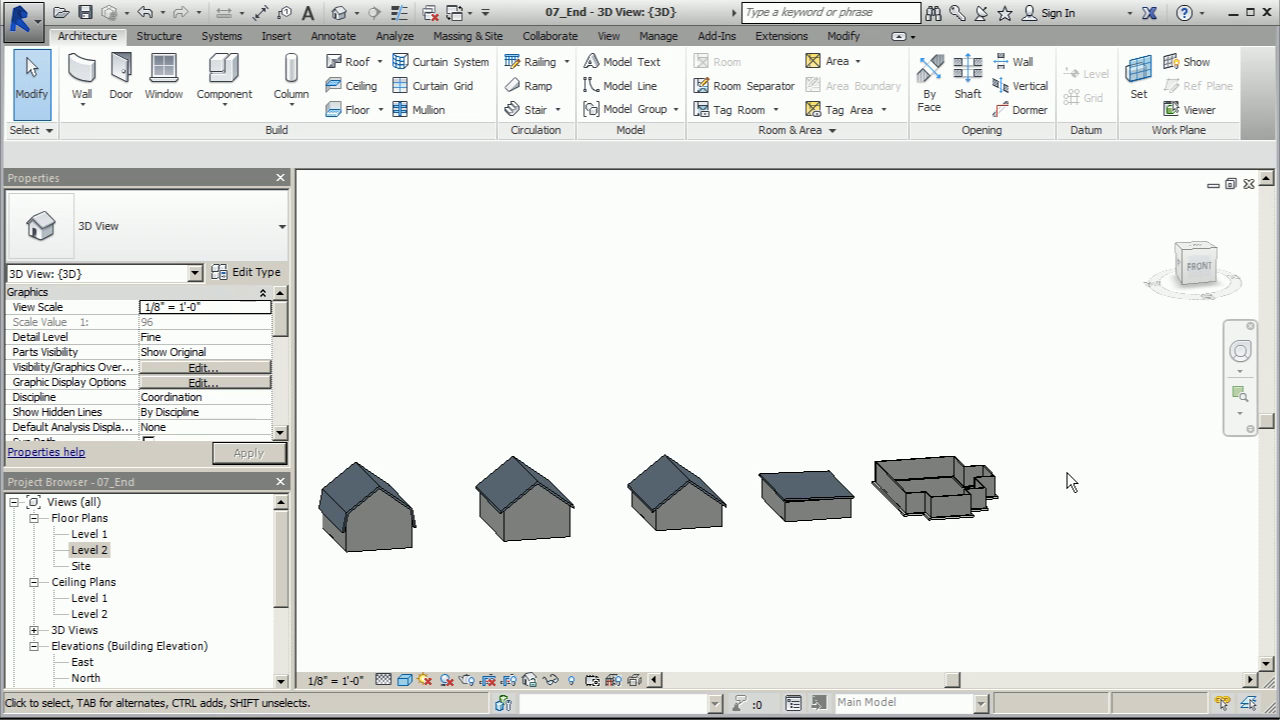
# Open the Level 2 floor plan and set its display to a shaded visual style
pyautogui.doubleClick(99, 554)
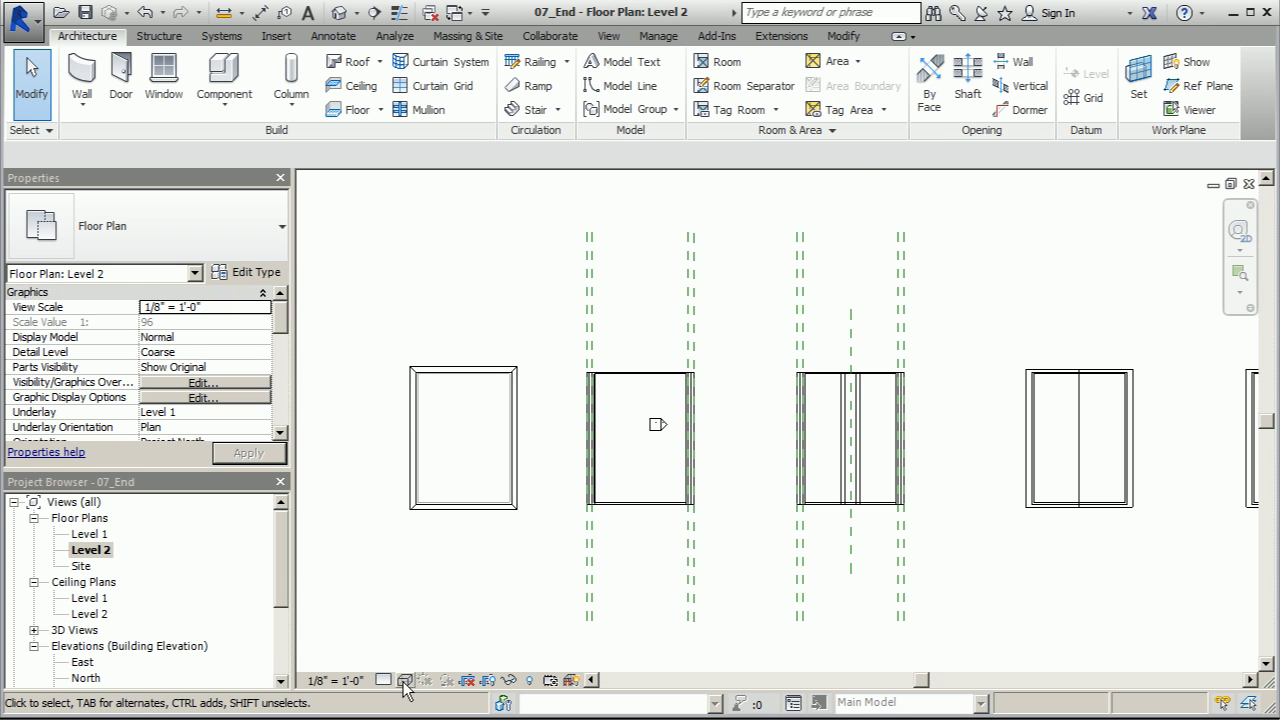
pyautogui.click(384, 680)
pyautogui.click(405, 680)
pyautogui.click(457, 626)
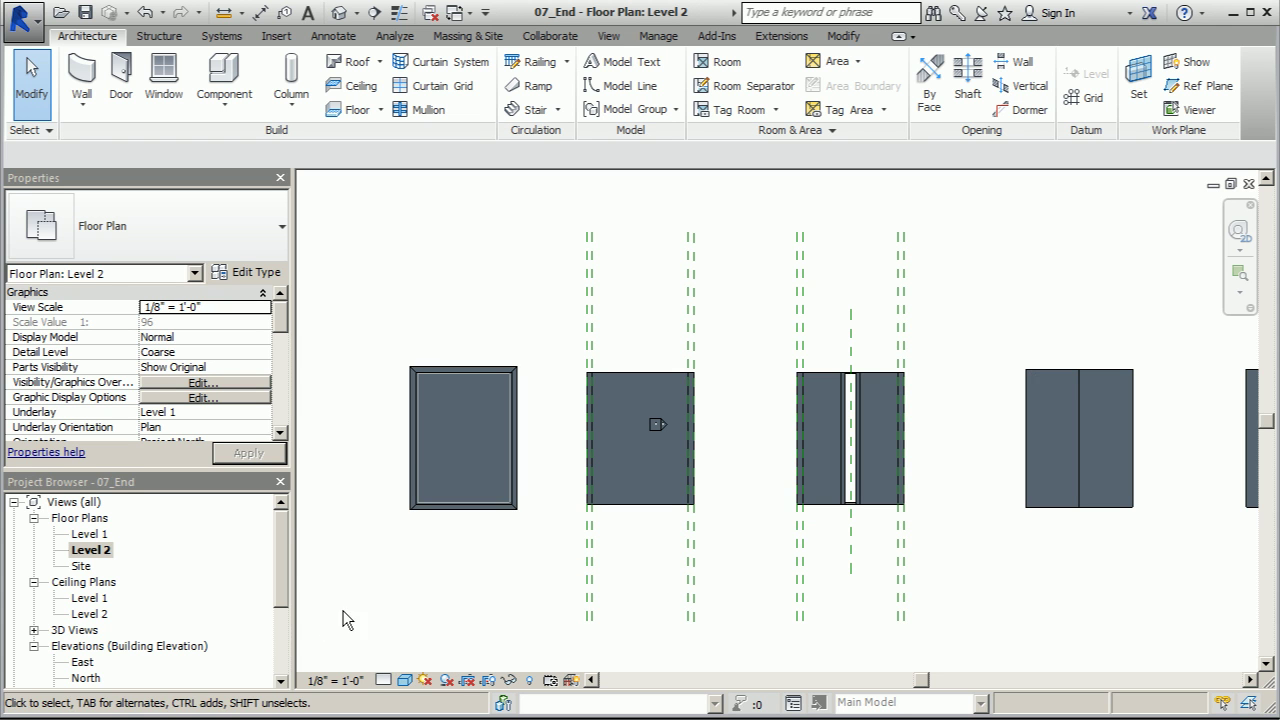
# Start a Roof by Footprint with Defines slope enabled and pick the irregular building's north and west walls, continuing around to the southern projection's end wall
pyautogui.scroll(-2, 385, 566)
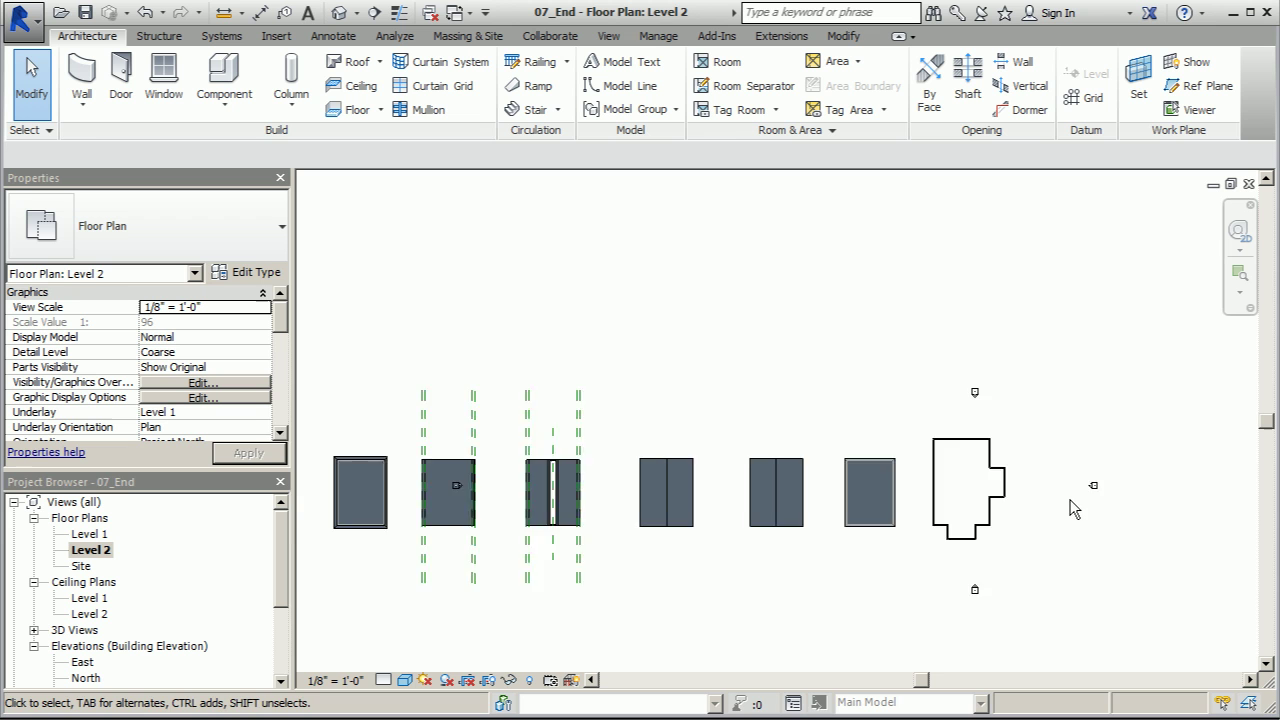
pyautogui.scroll(4, 1074, 509)
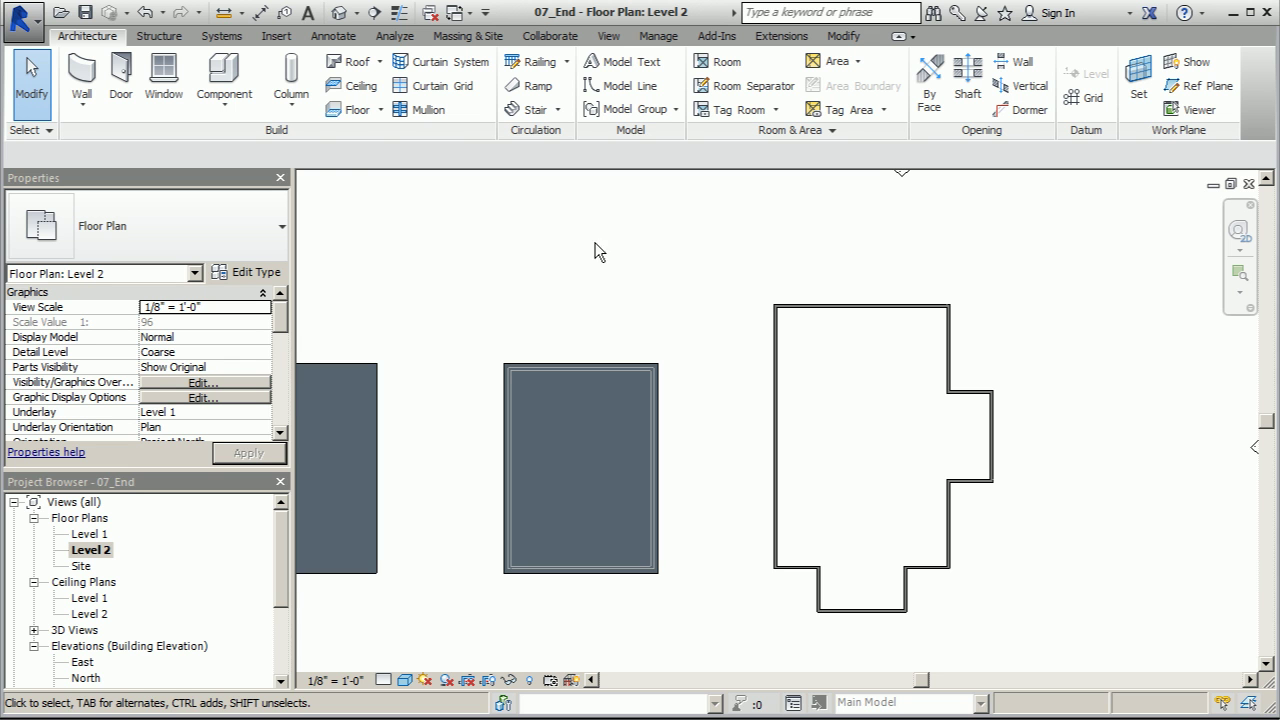
pyautogui.click(378, 62)
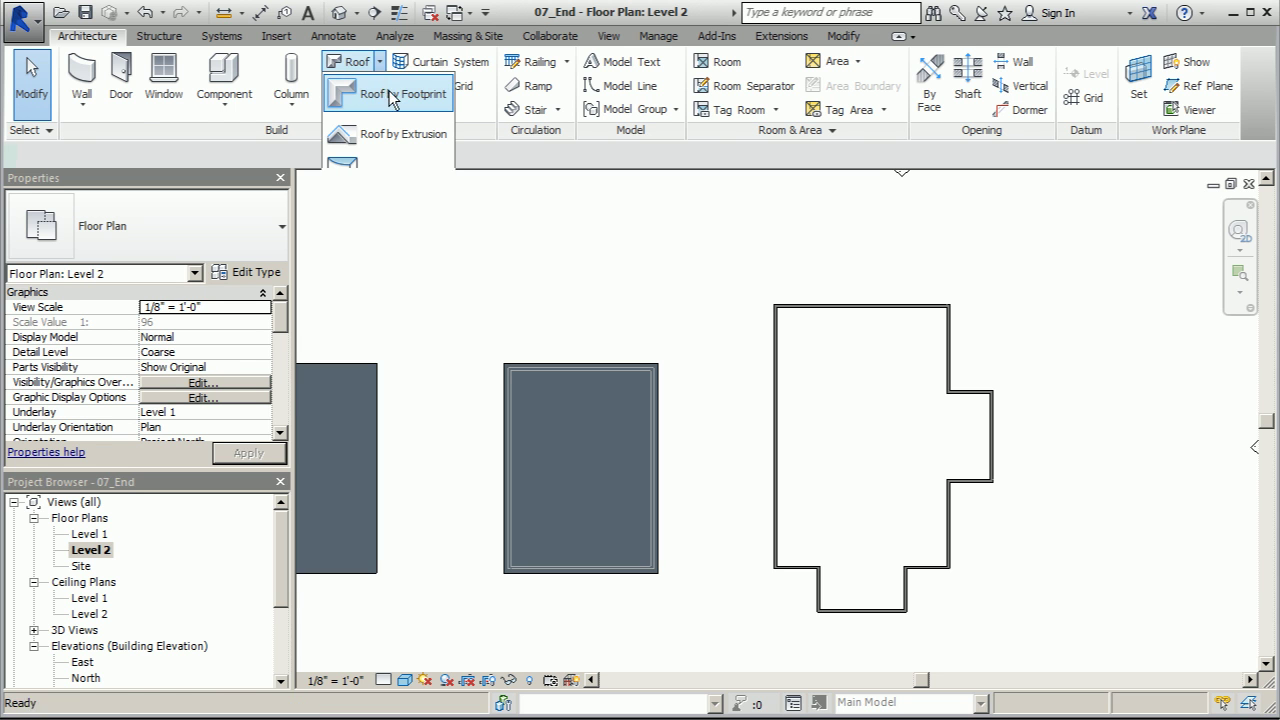
pyautogui.click(372, 92)
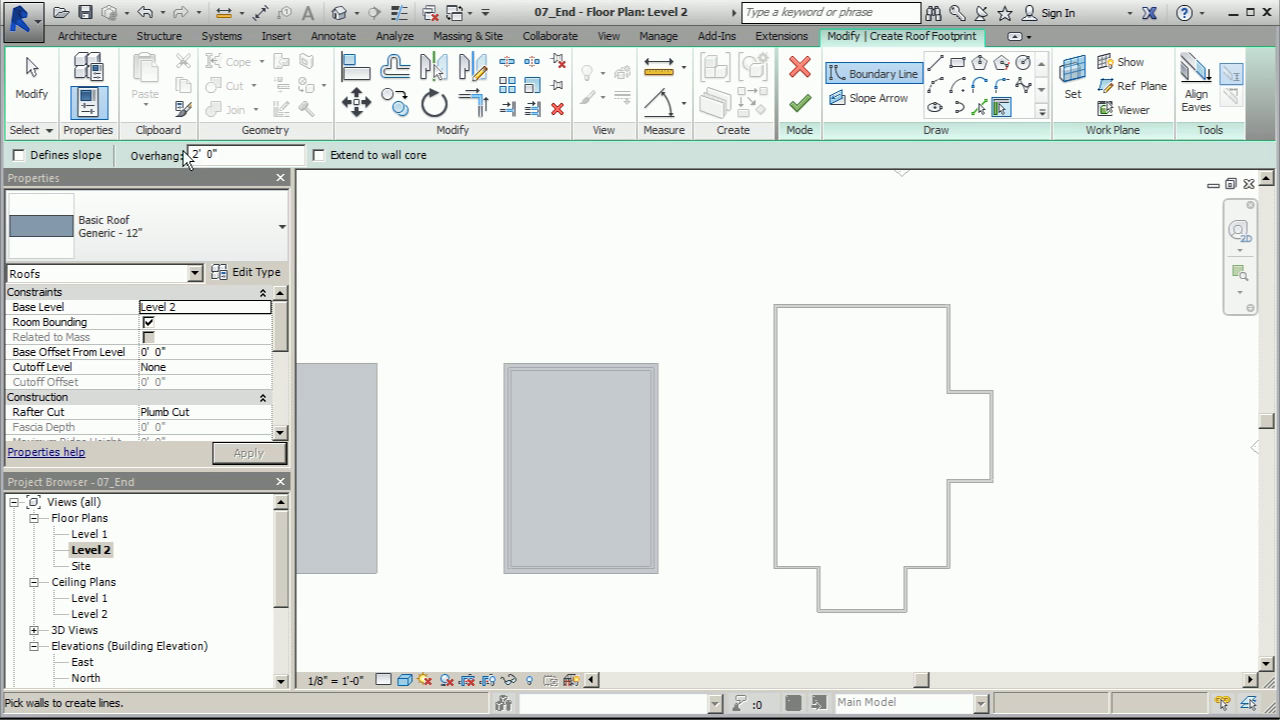
pyautogui.click(19, 155)
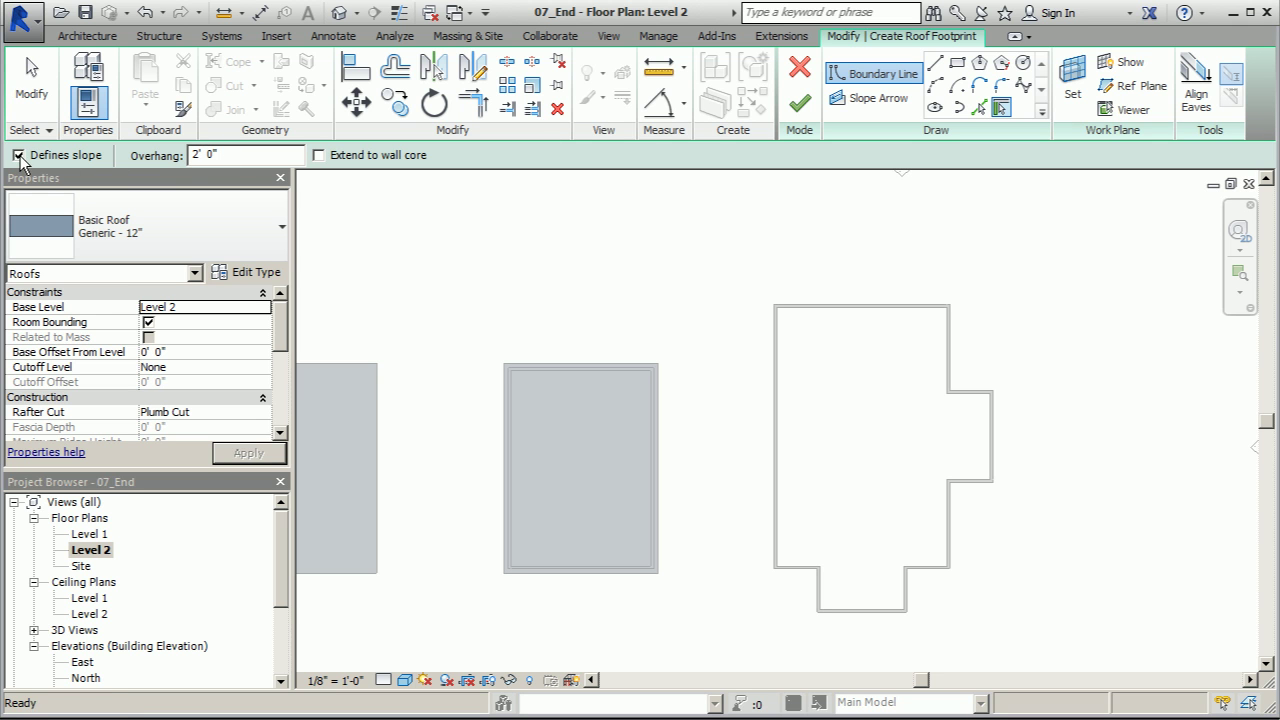
pyautogui.click(843, 306)
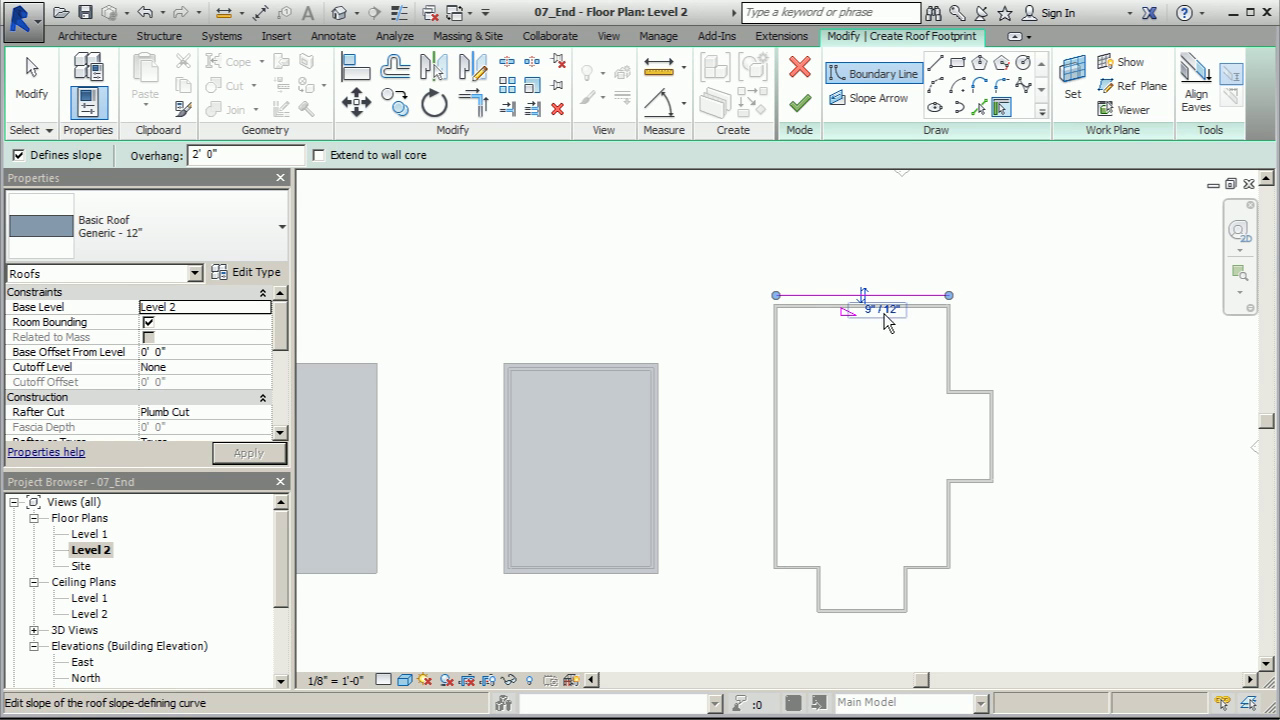
pyautogui.click(778, 416)
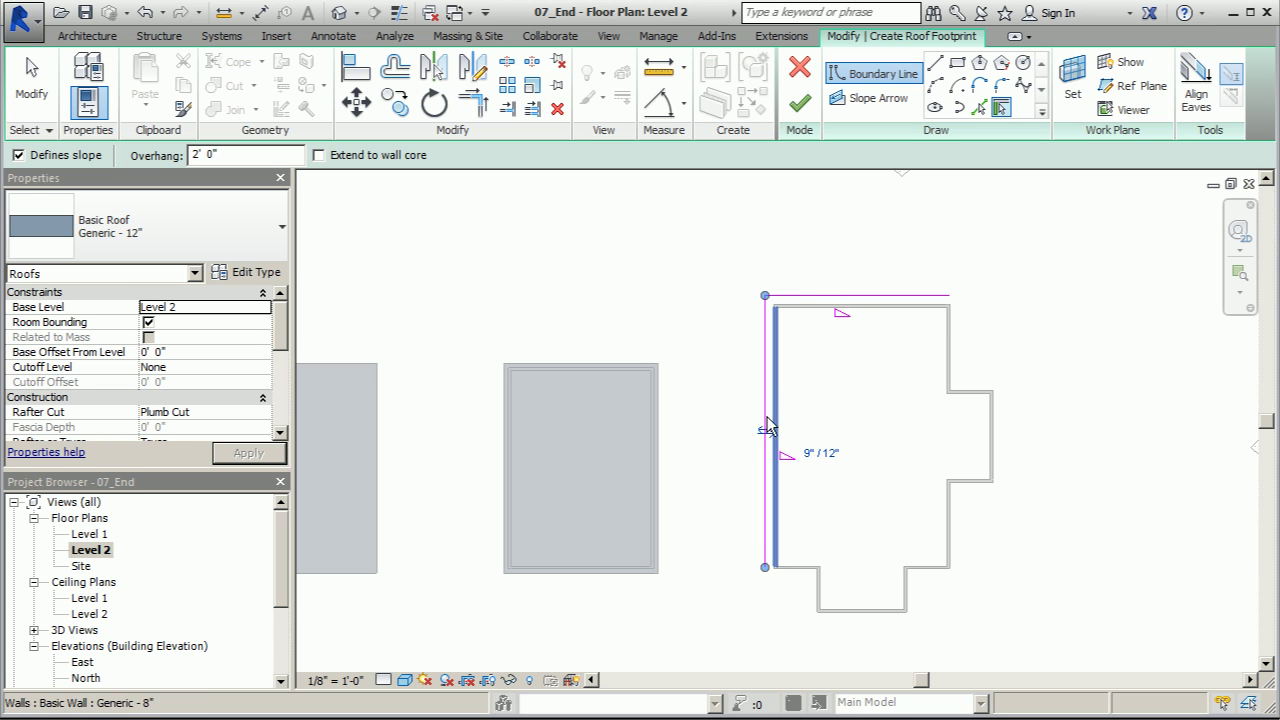
pyautogui.click(816, 594)
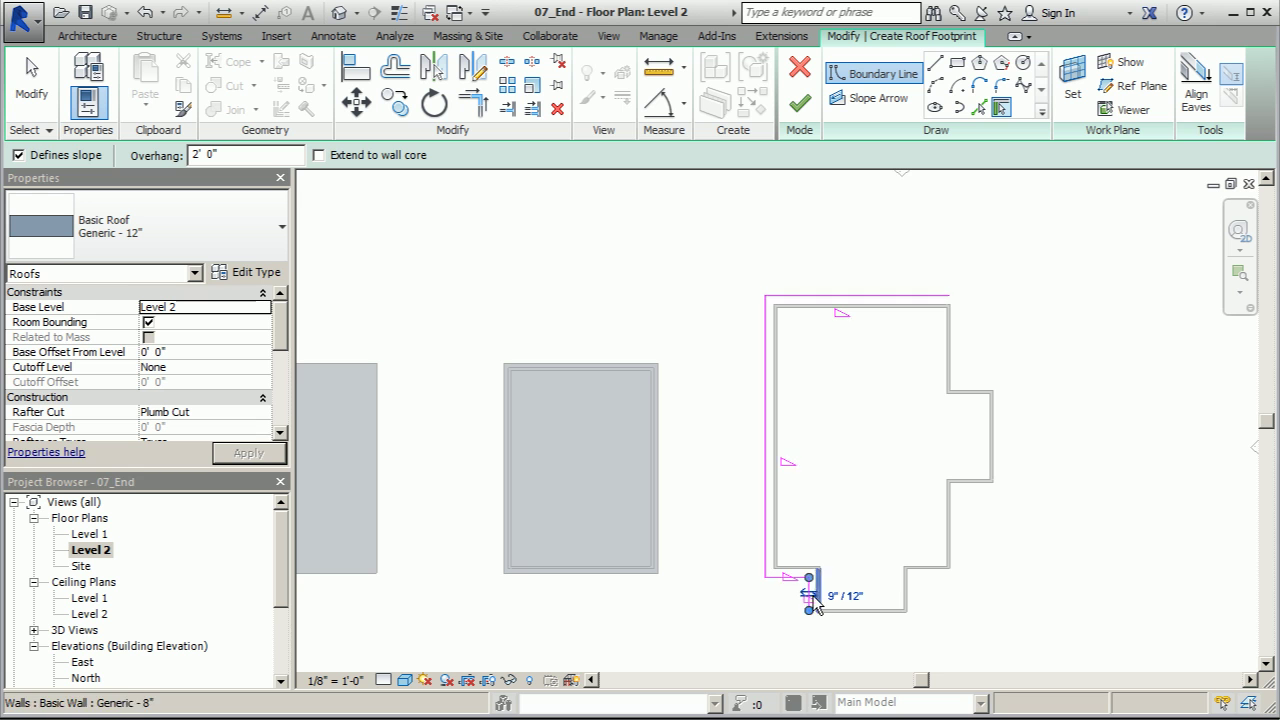
pyautogui.click(868, 626)
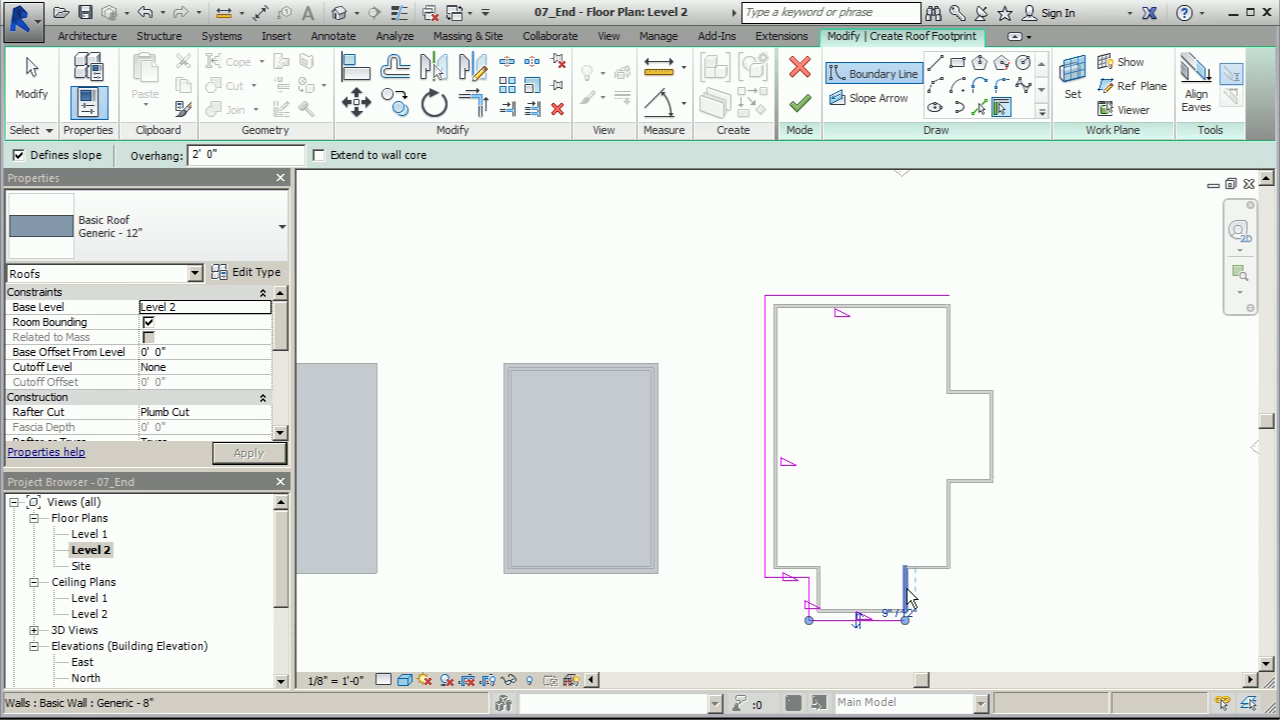
# Pick the remaining southern and eastern walls, including the eastern projection, to close the roof footprint, and finish the roof
pyautogui.click(910, 588)
pyautogui.click(934, 570)
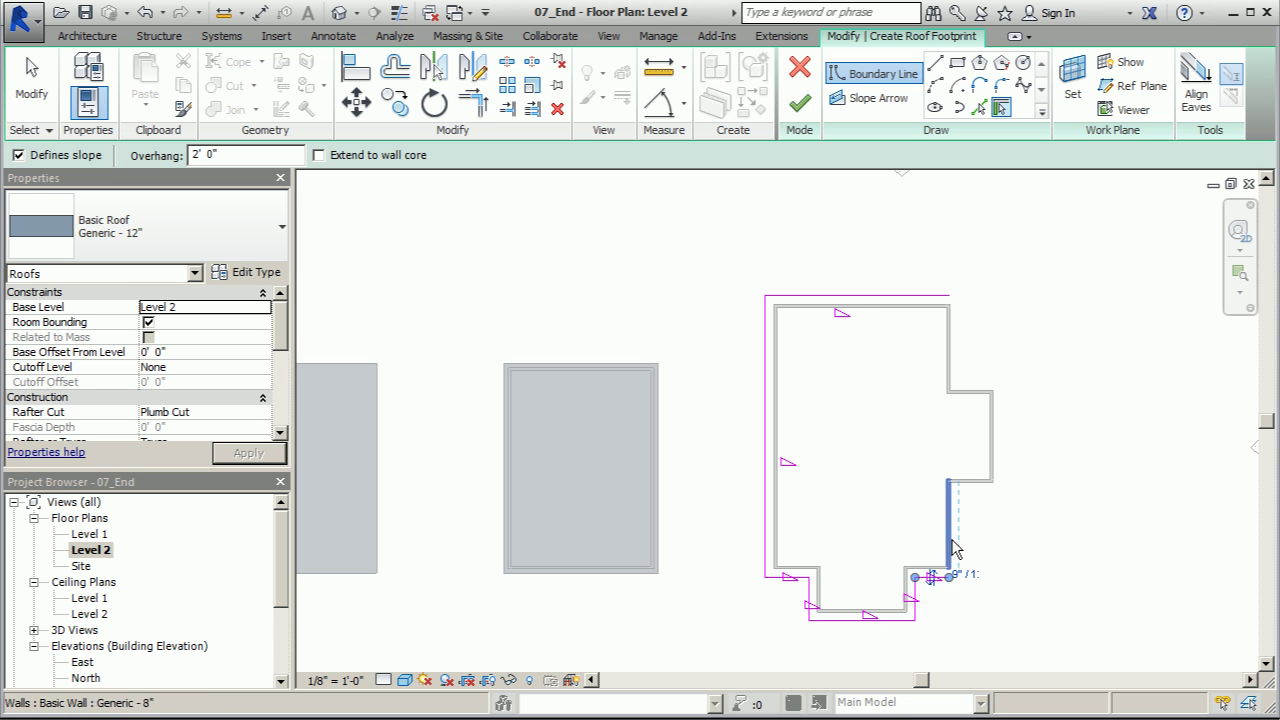
pyautogui.click(951, 549)
pyautogui.click(984, 493)
pyautogui.click(993, 450)
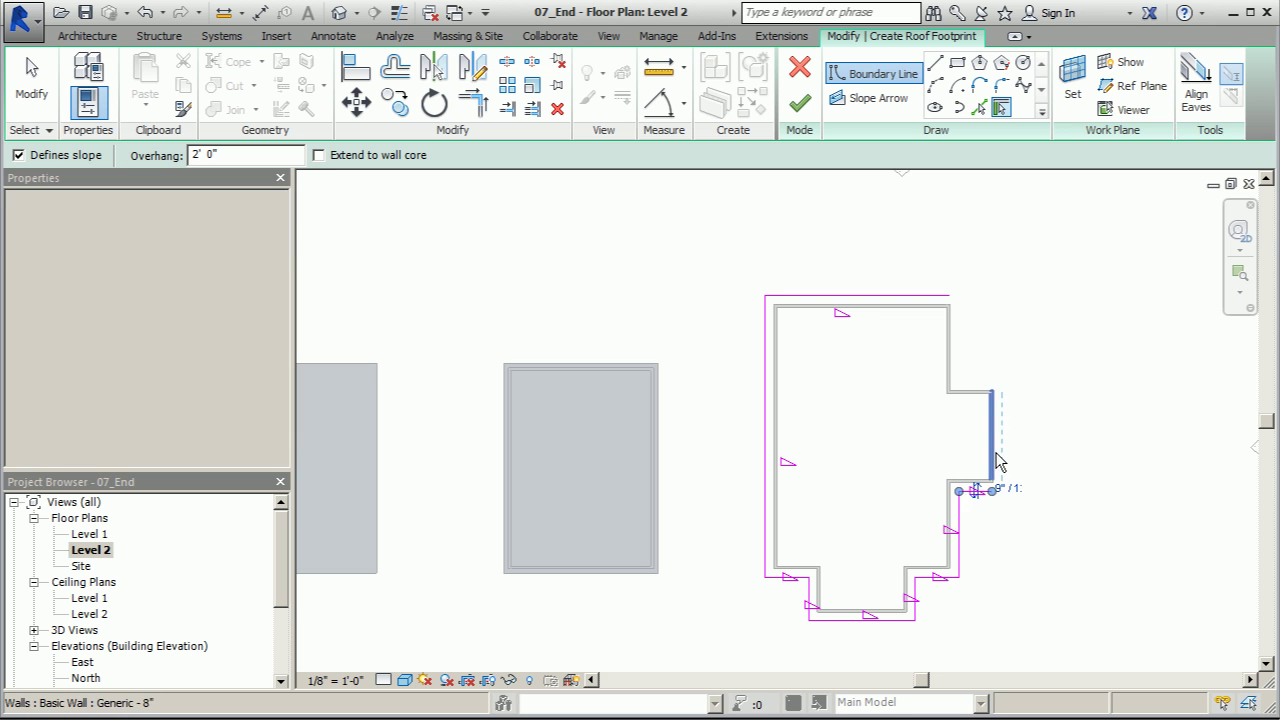
pyautogui.click(978, 393)
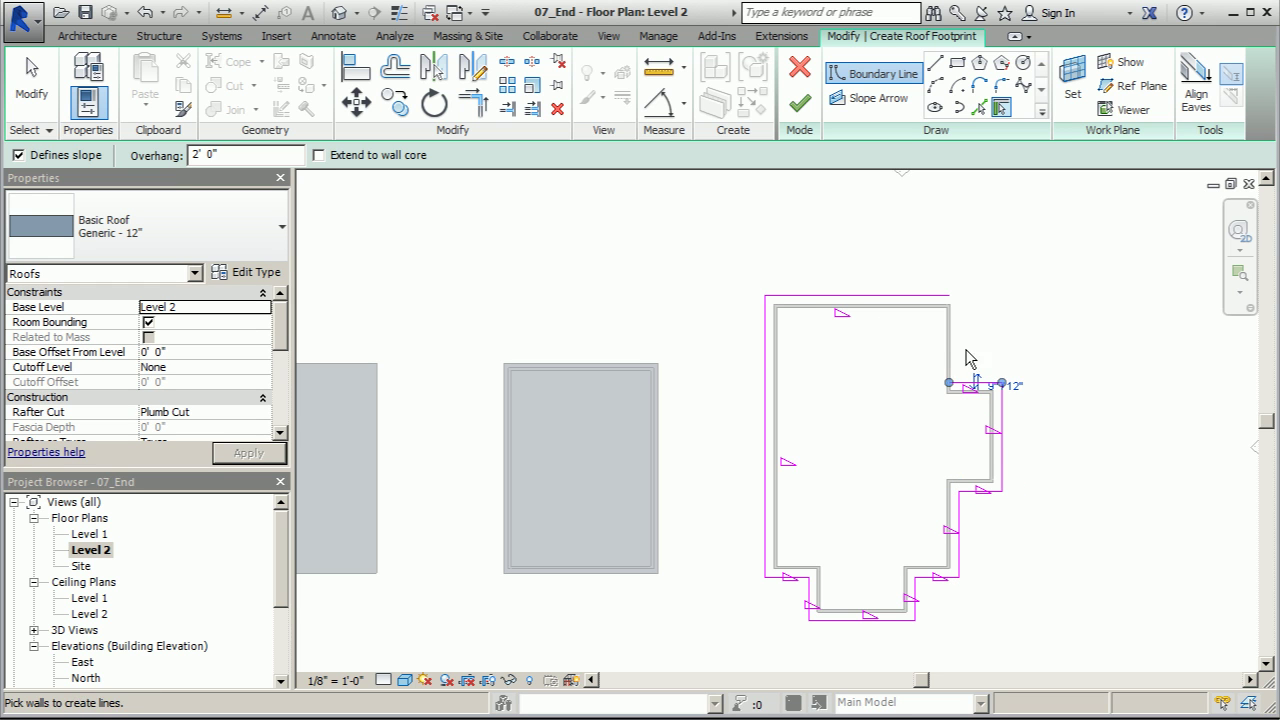
pyautogui.click(955, 352)
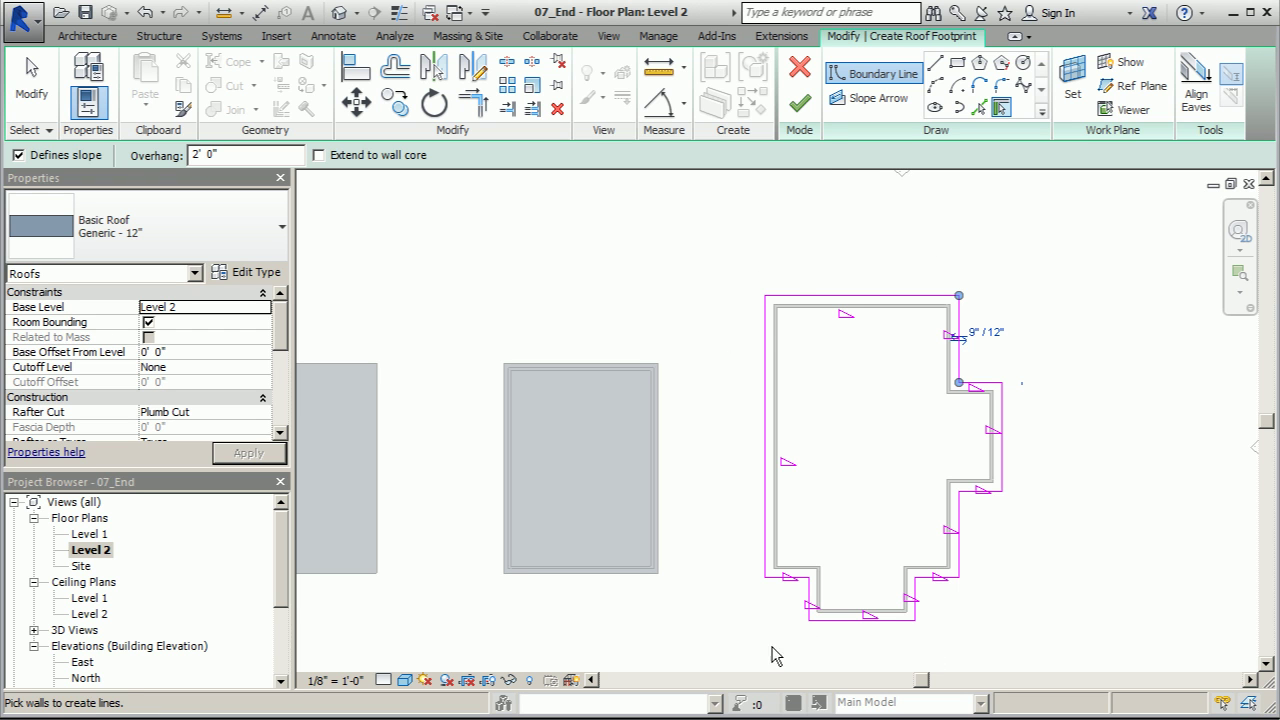
pyautogui.click(799, 103)
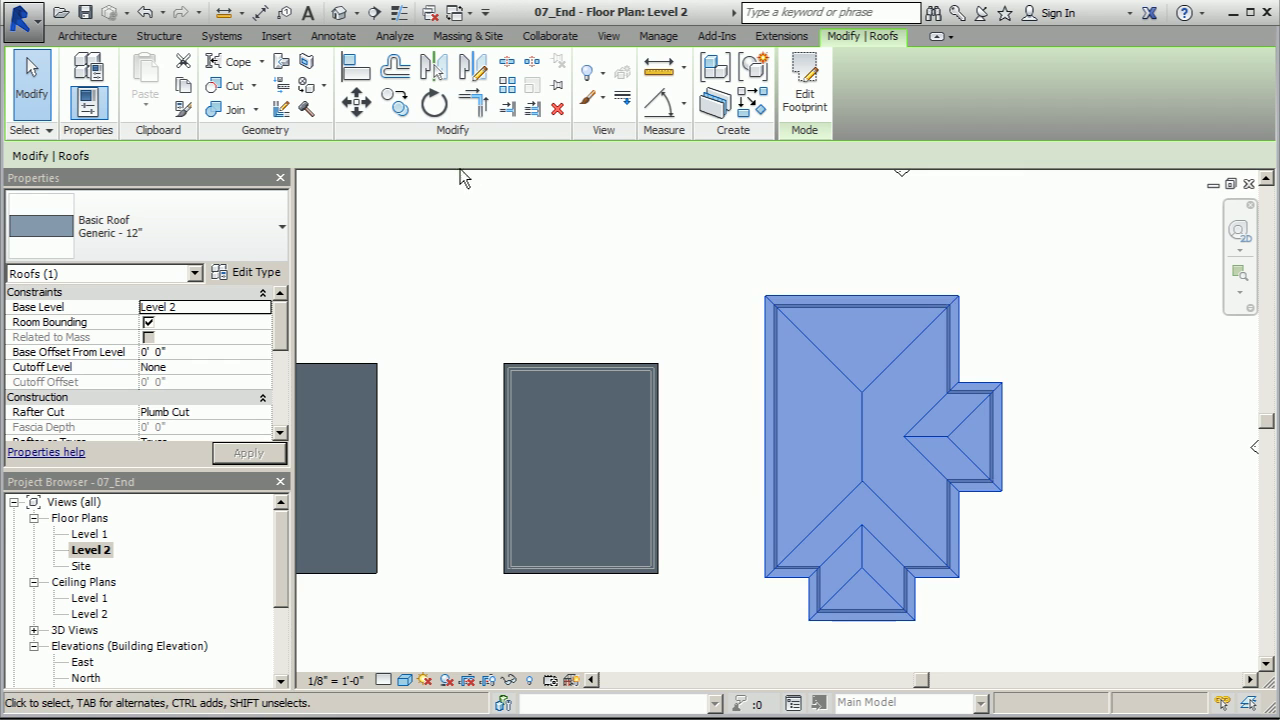
# Examine the new hip roof over the irregular building from several angles in the default 3D view
pyautogui.click(337, 18)
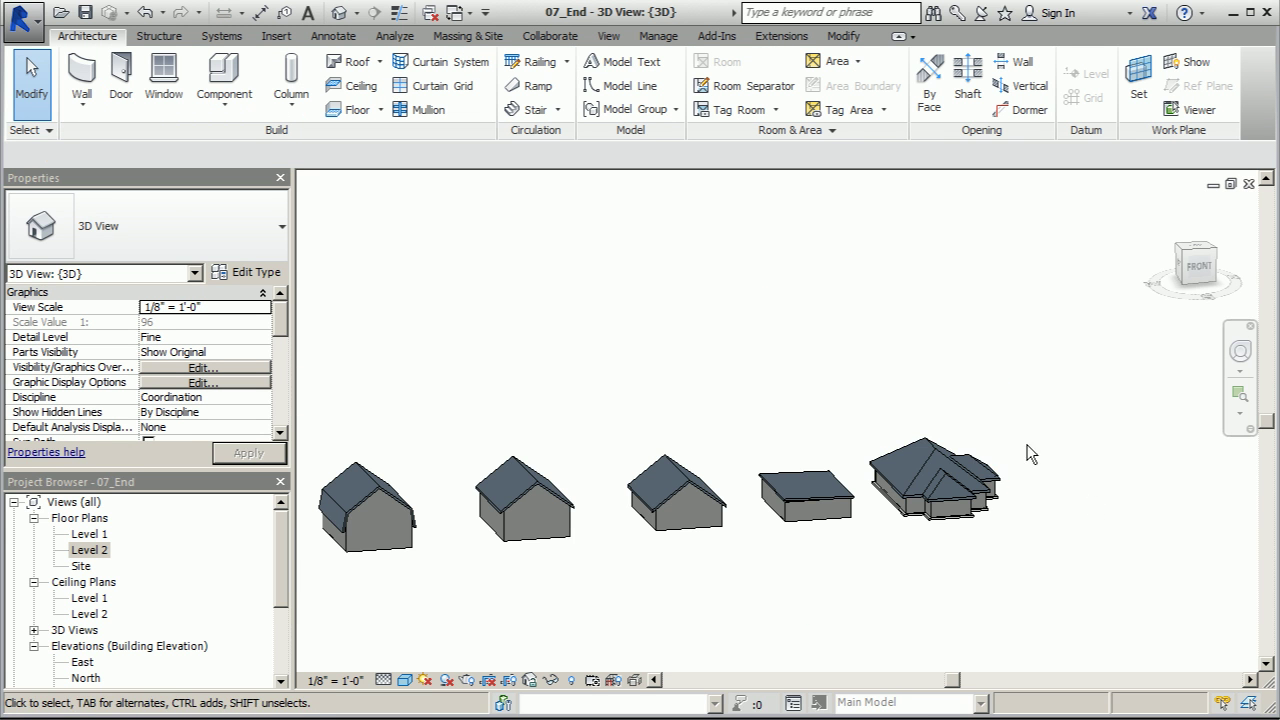
pyautogui.scroll(-3, 823, 286)
pyautogui.scroll(5, 654, 383)
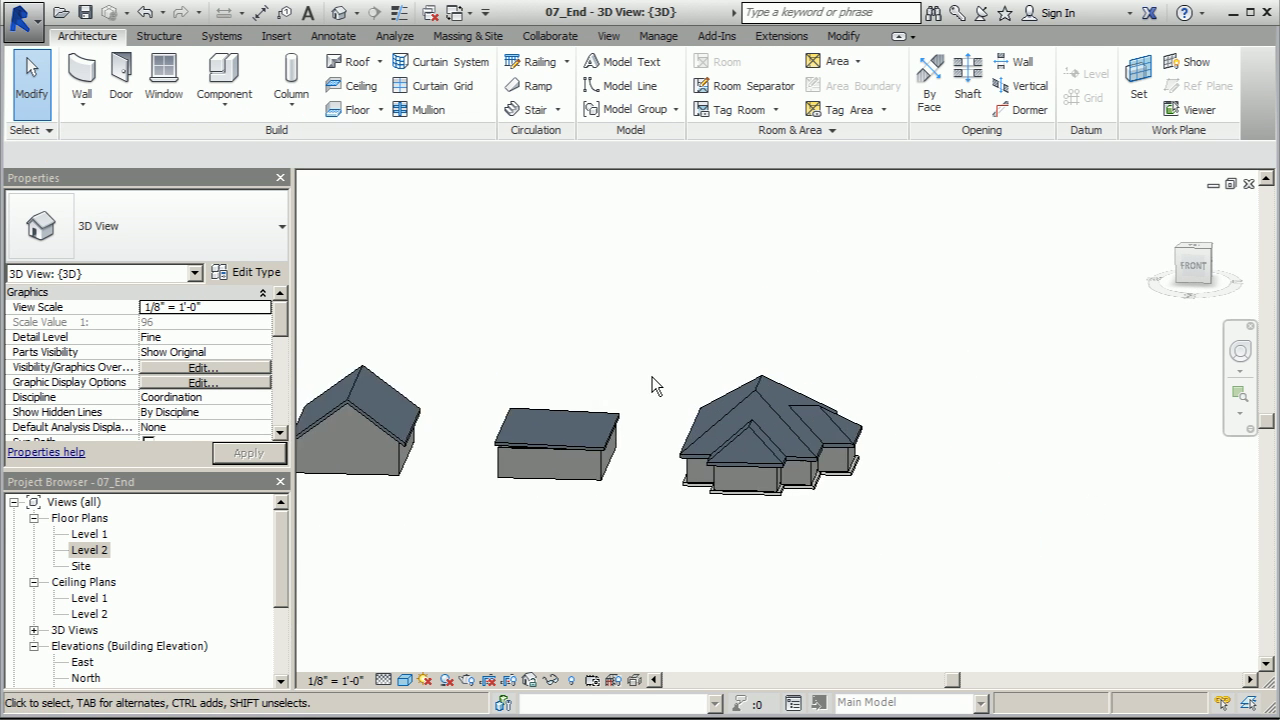
pyautogui.scroll(3, 868, 440)
pyautogui.click(811, 365)
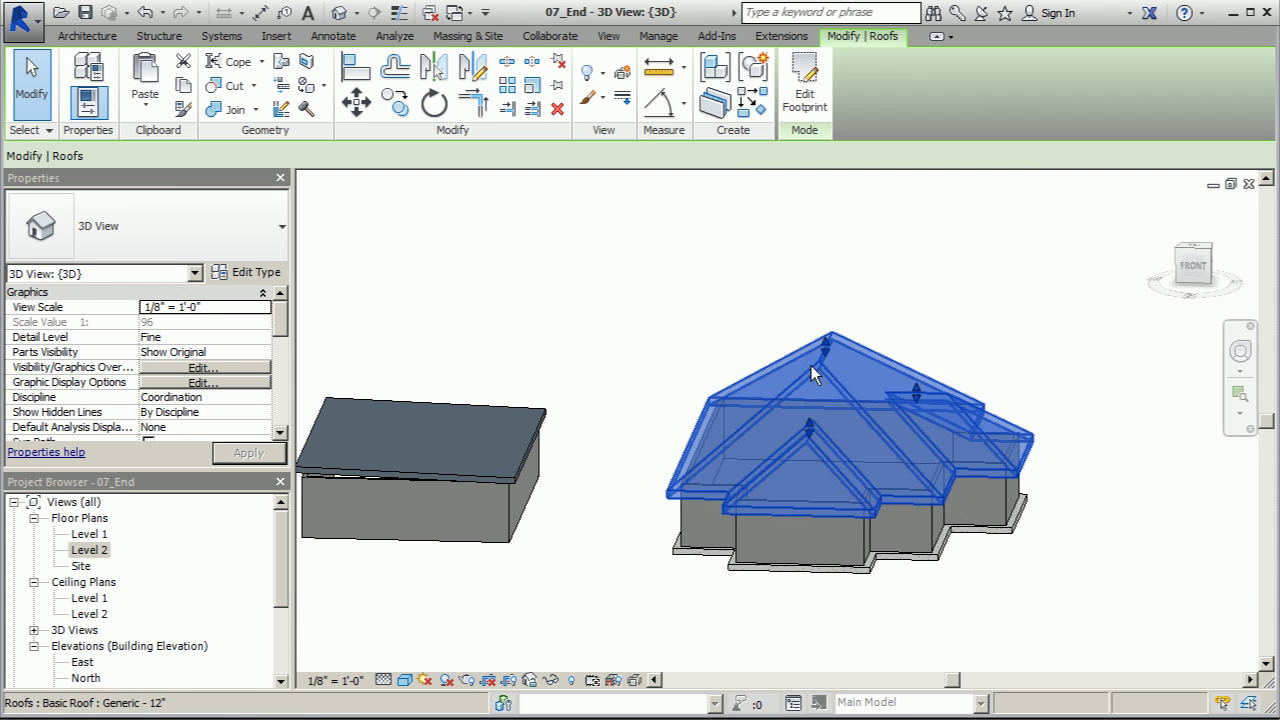
pyautogui.click(918, 228)
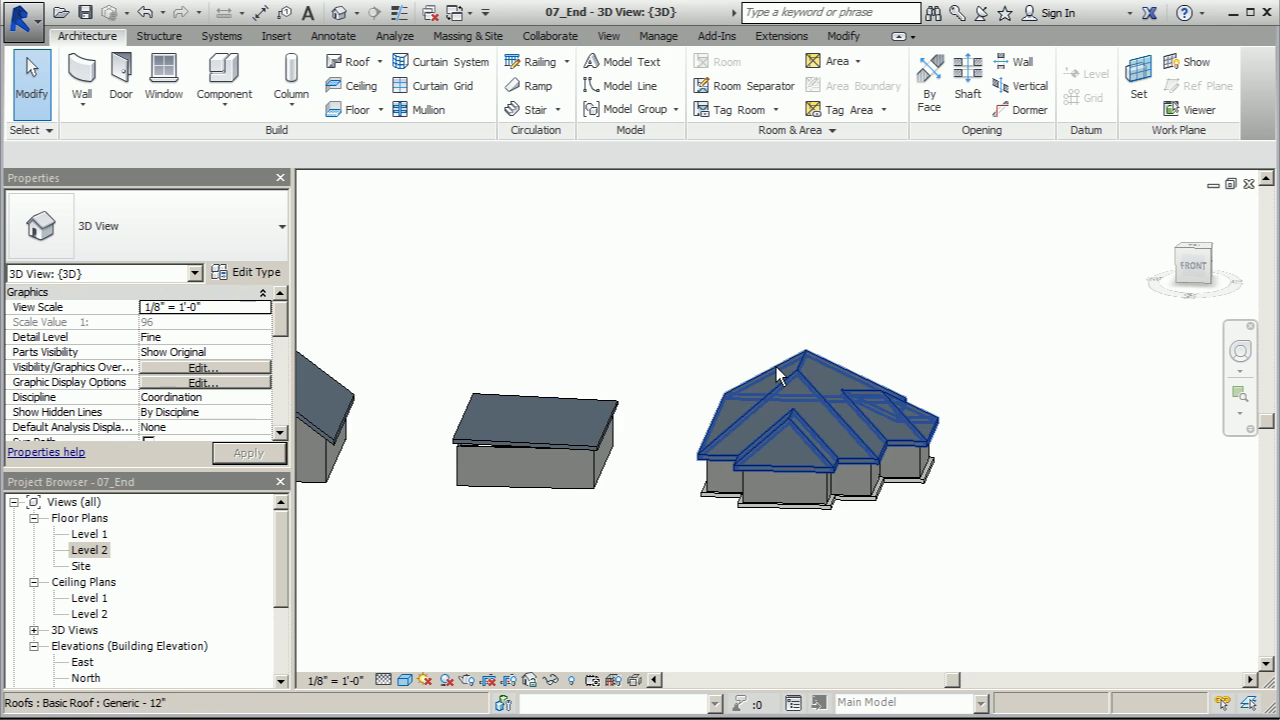
pyautogui.keyDown('shift'); pyautogui.moveTo(776, 366); pyautogui.dragTo(912, 313, button='middle'); pyautogui.keyUp('shift')
pyautogui.scroll(5, 804, 394)
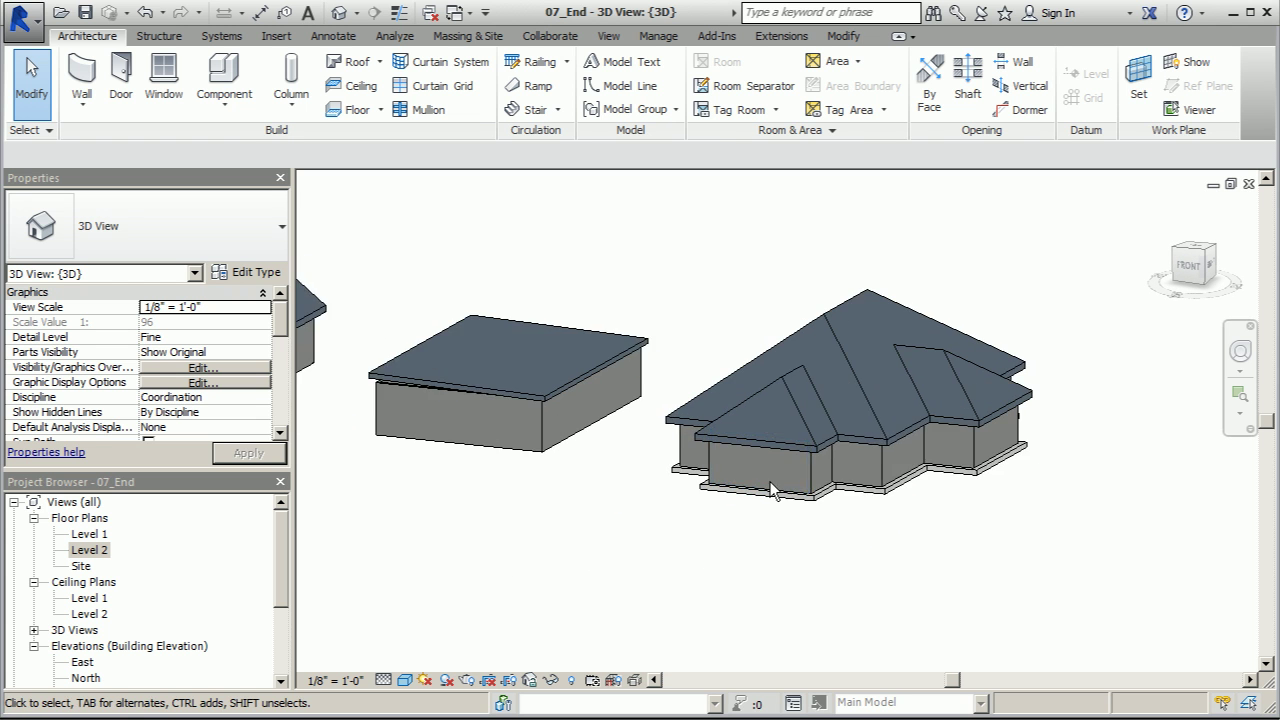
pyautogui.click(812, 372)
pyautogui.scroll(-2, 772, 500)
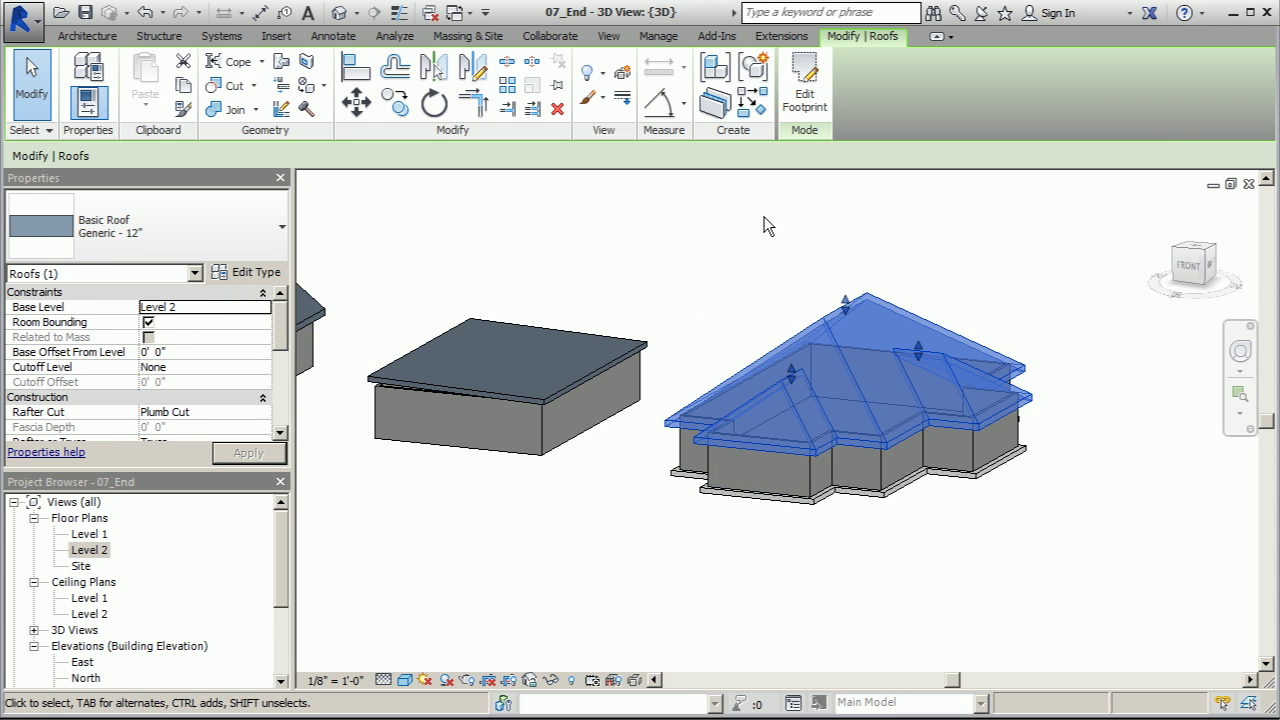
pyautogui.click(762, 224)
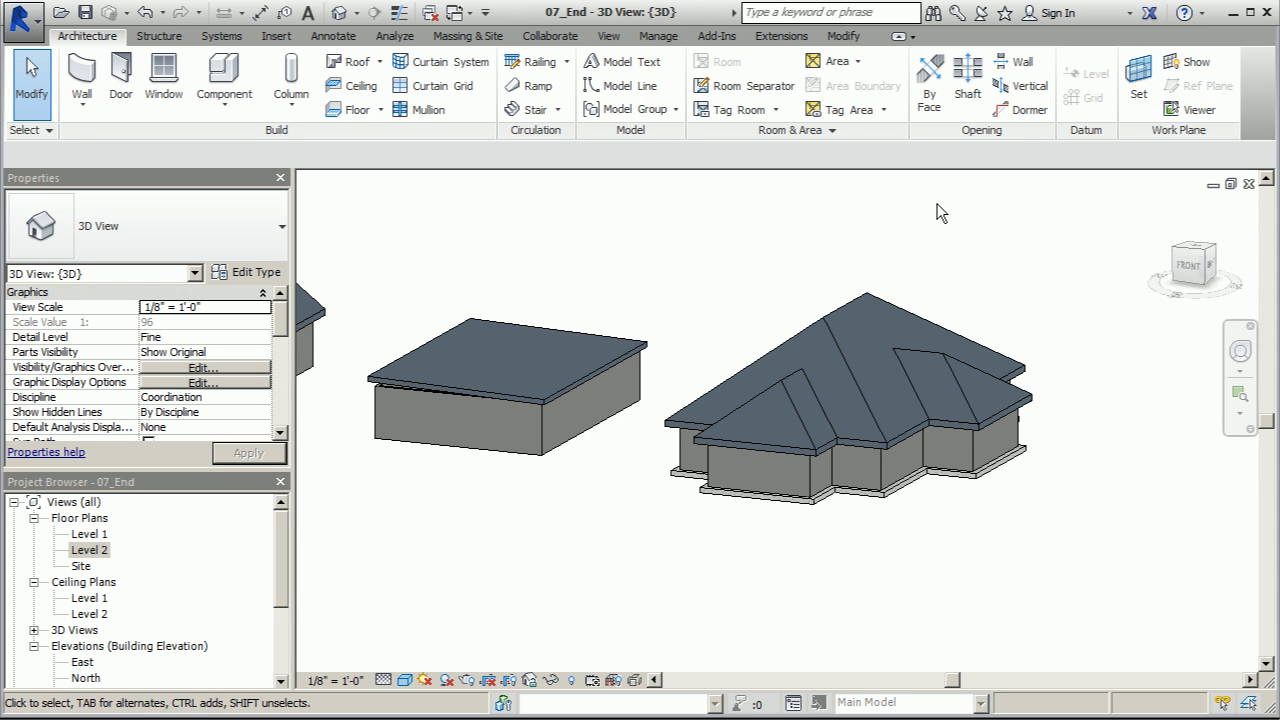
pyautogui.click(862, 344)
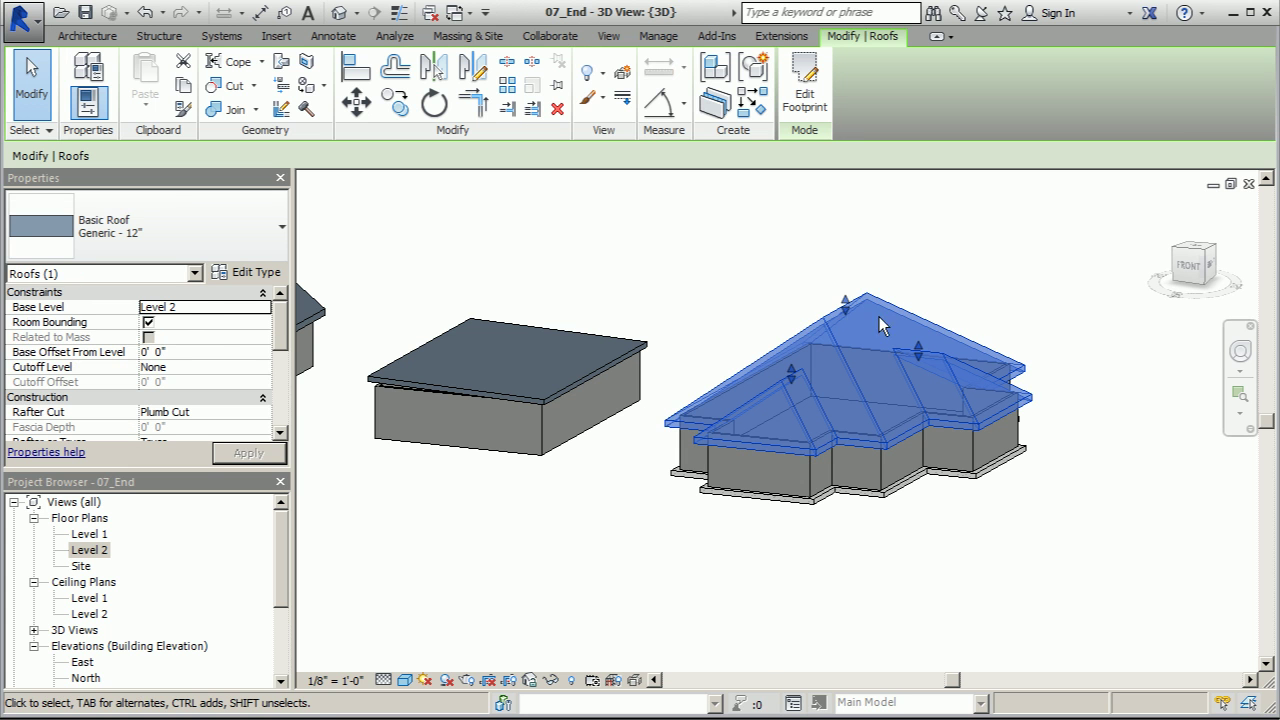
pyautogui.click(980, 237)
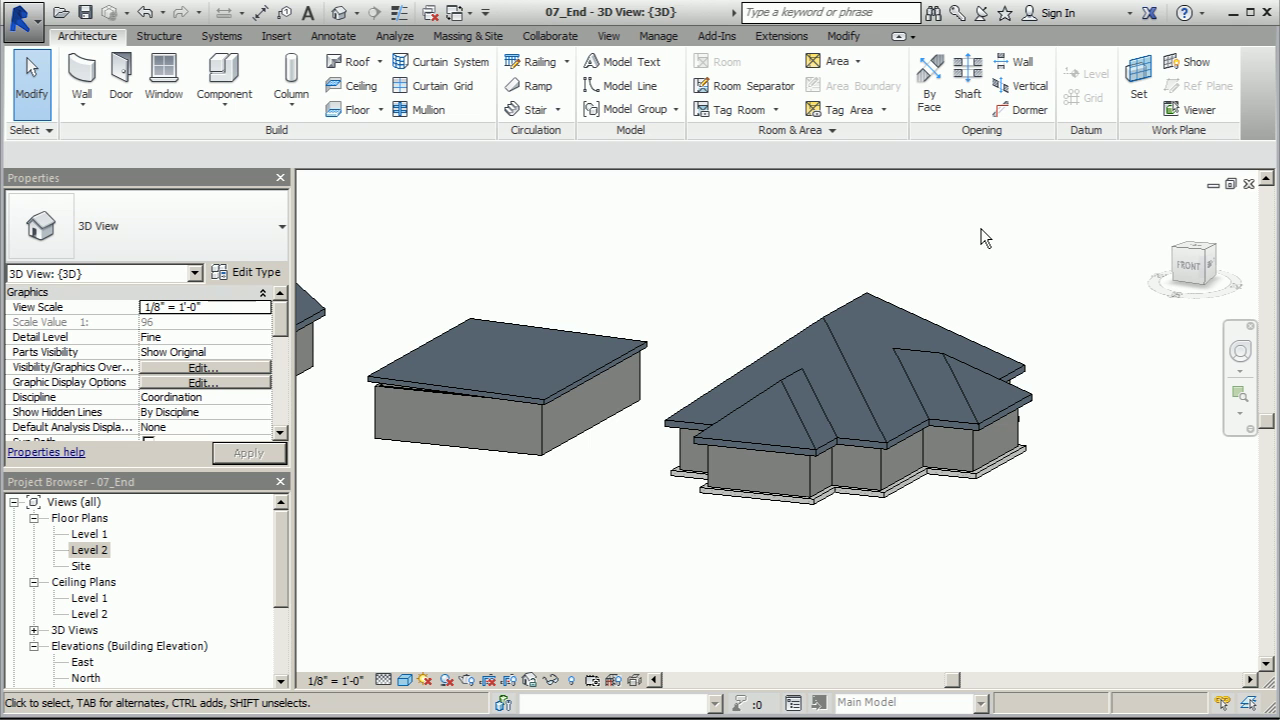
pyautogui.keyDown('shift'); pyautogui.moveTo(957, 291); pyautogui.dragTo(848, 250, button='middle'); pyautogui.keyUp('shift')
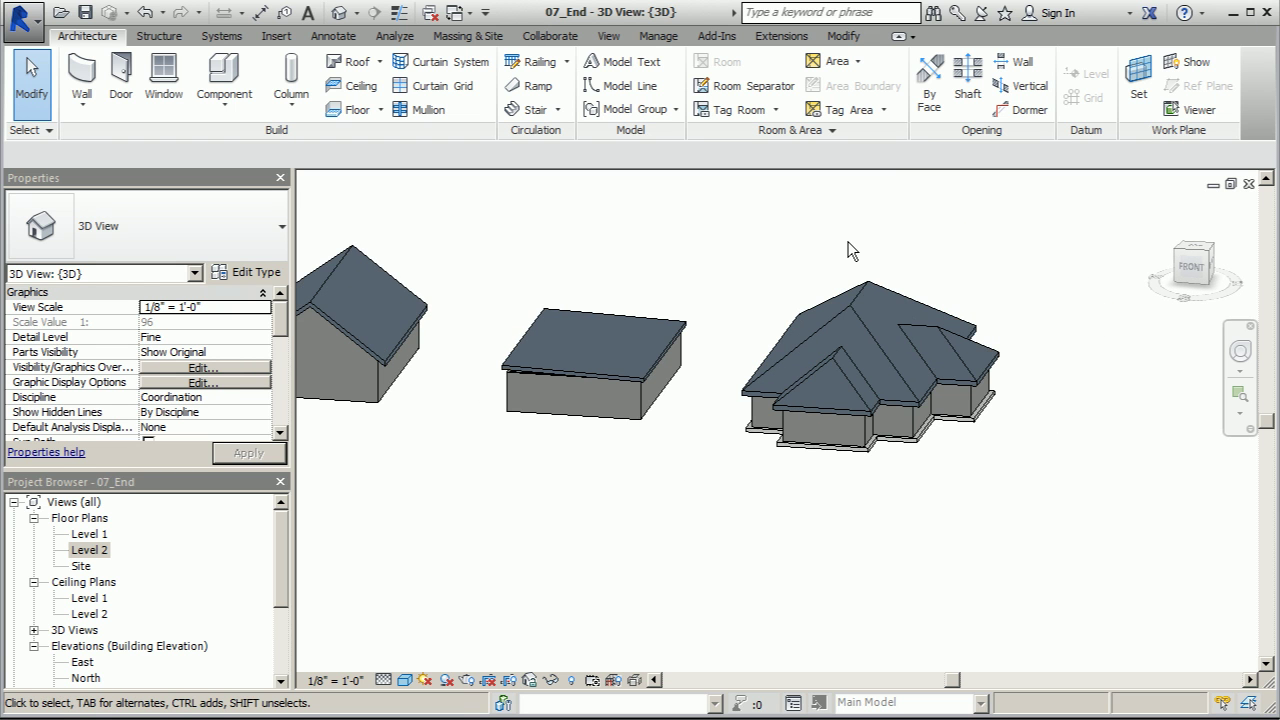
pyautogui.scroll(2, 912, 254)
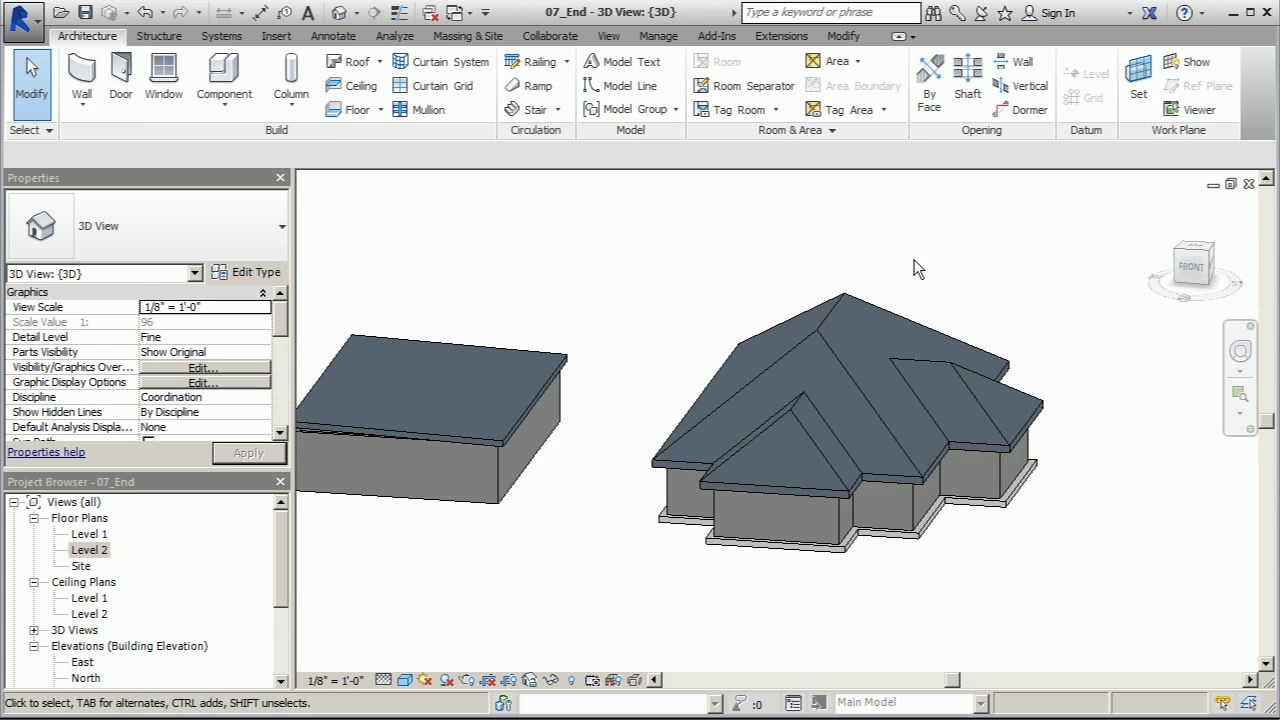
# Review the available roof types for the hip roof and the layer assembly of its Generic - 12" type, leaving them unmodified
pyautogui.click(852, 300)
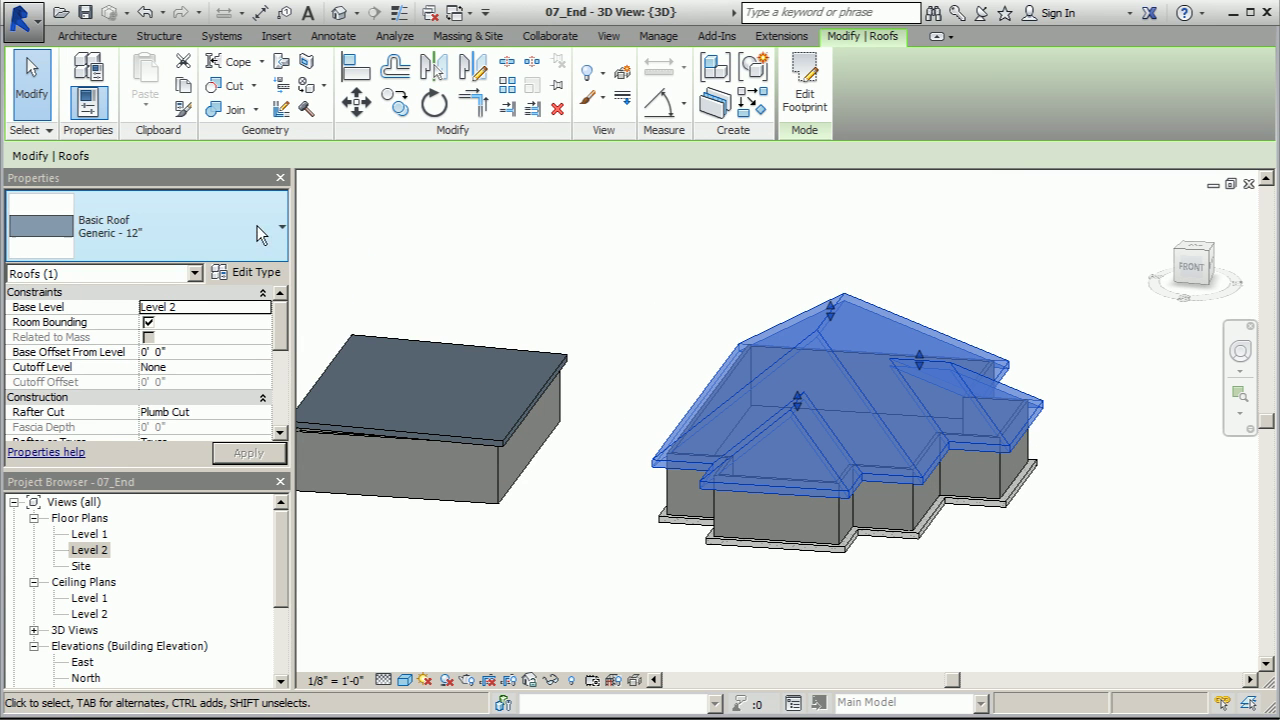
pyautogui.click(286, 230)
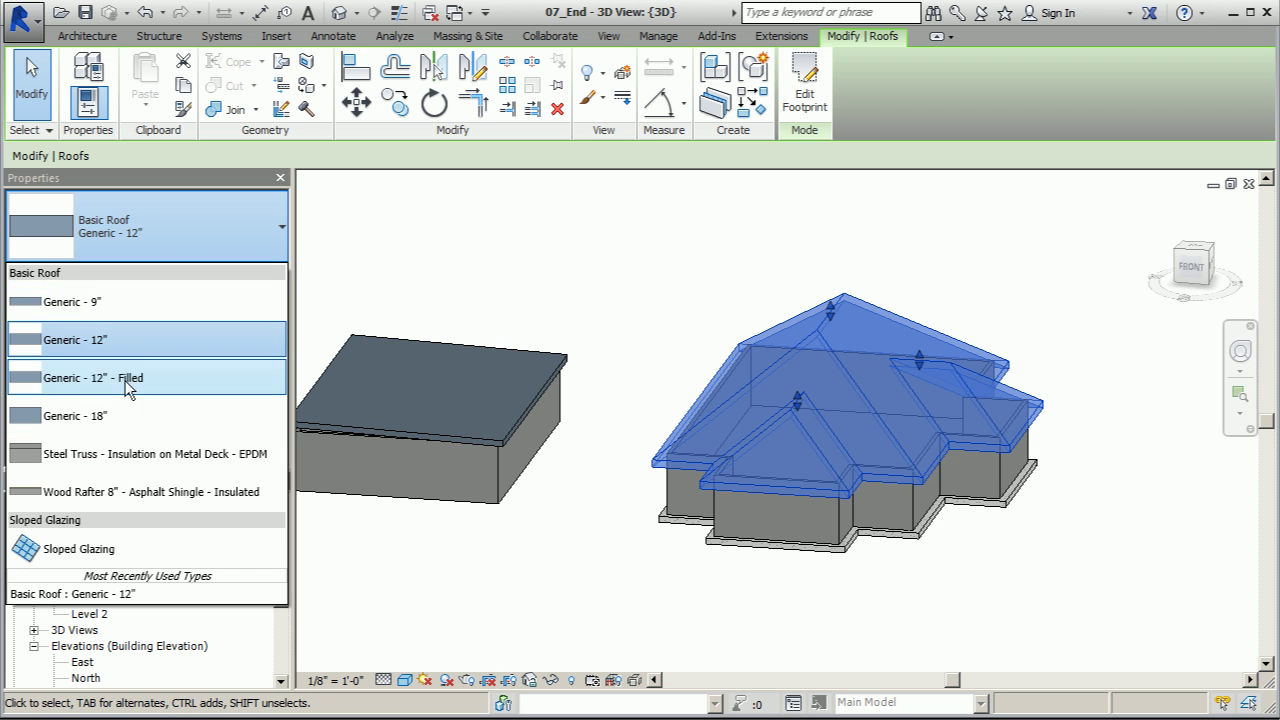
pyautogui.click(631, 277)
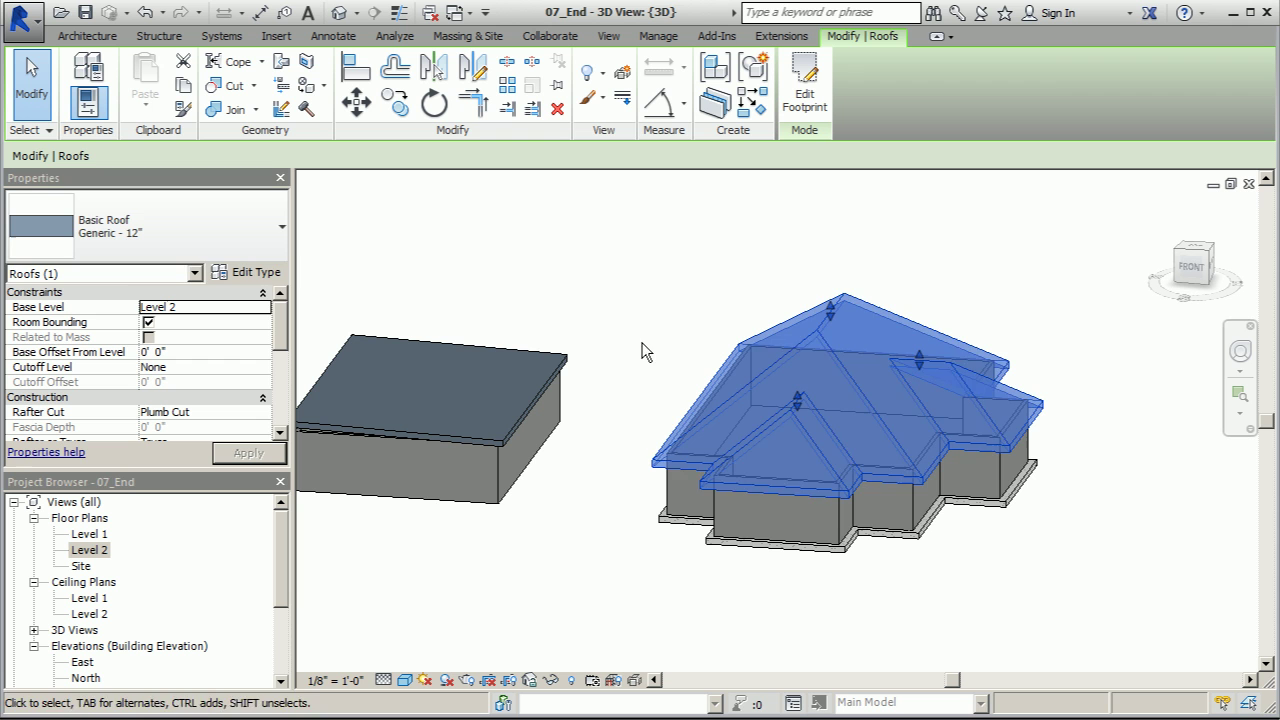
pyautogui.click(263, 278)
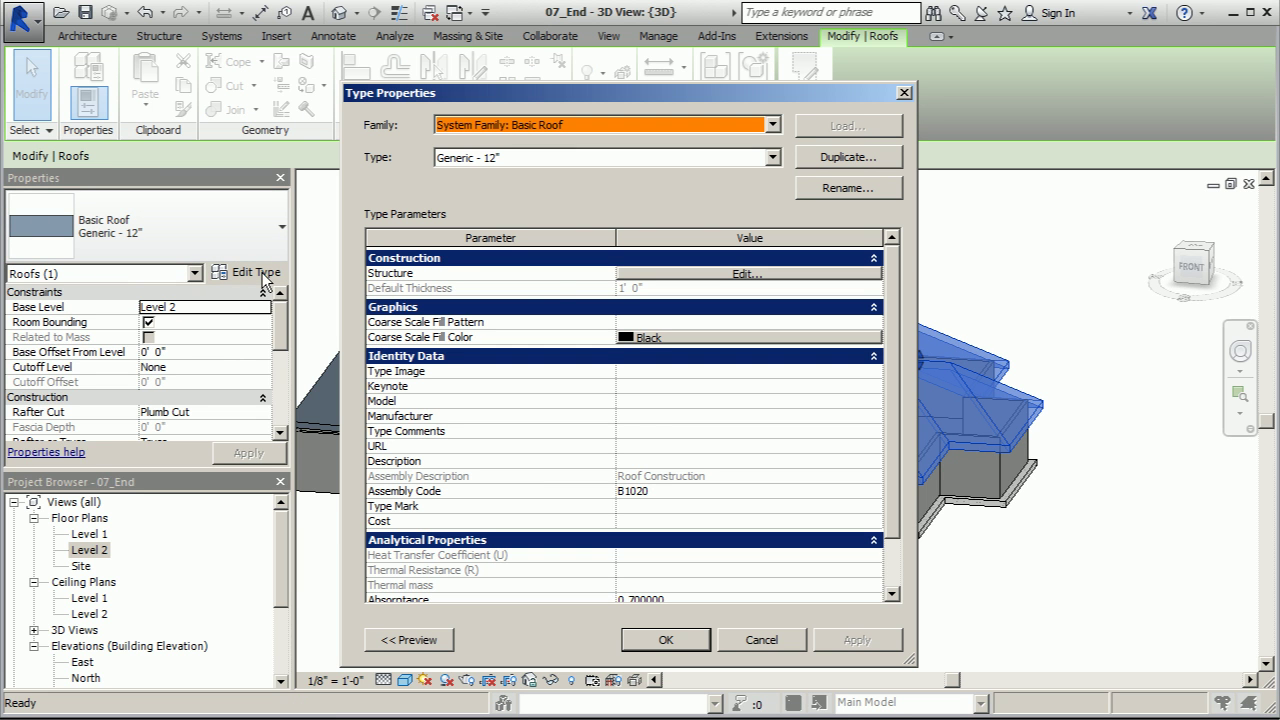
pyautogui.click(710, 276)
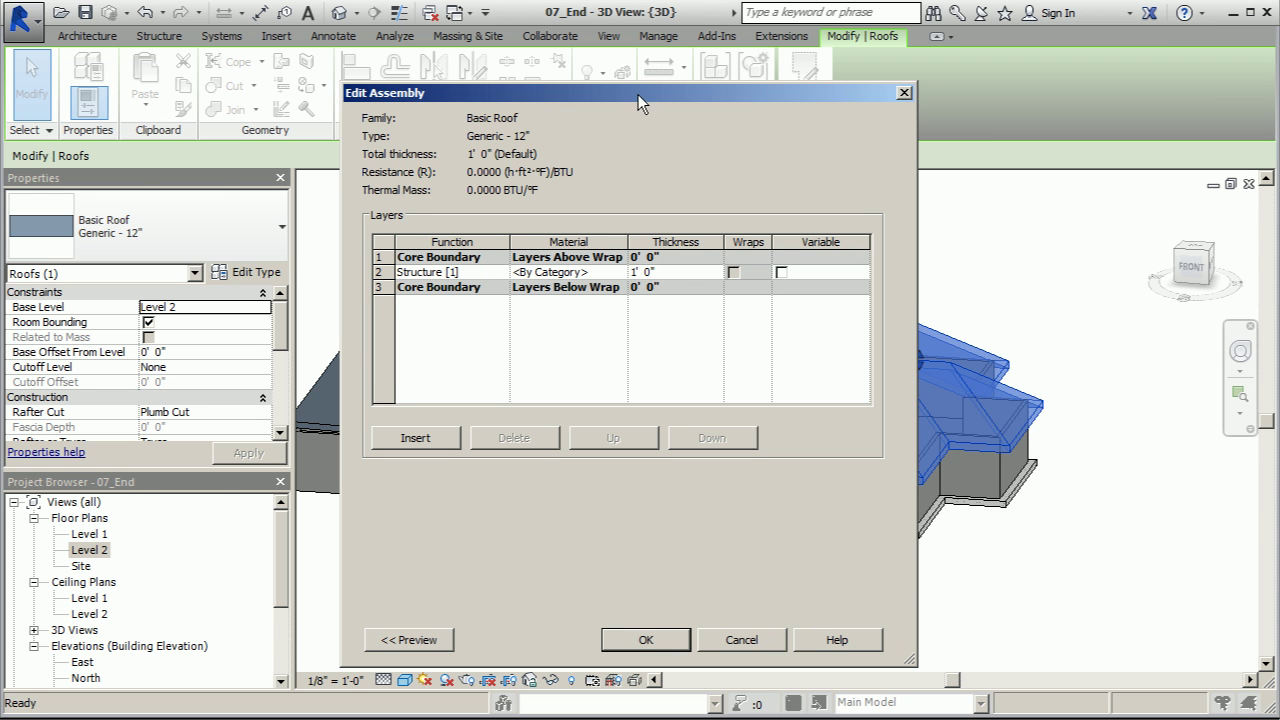
pyautogui.moveTo(638, 94); pyautogui.dragTo(349, 75)
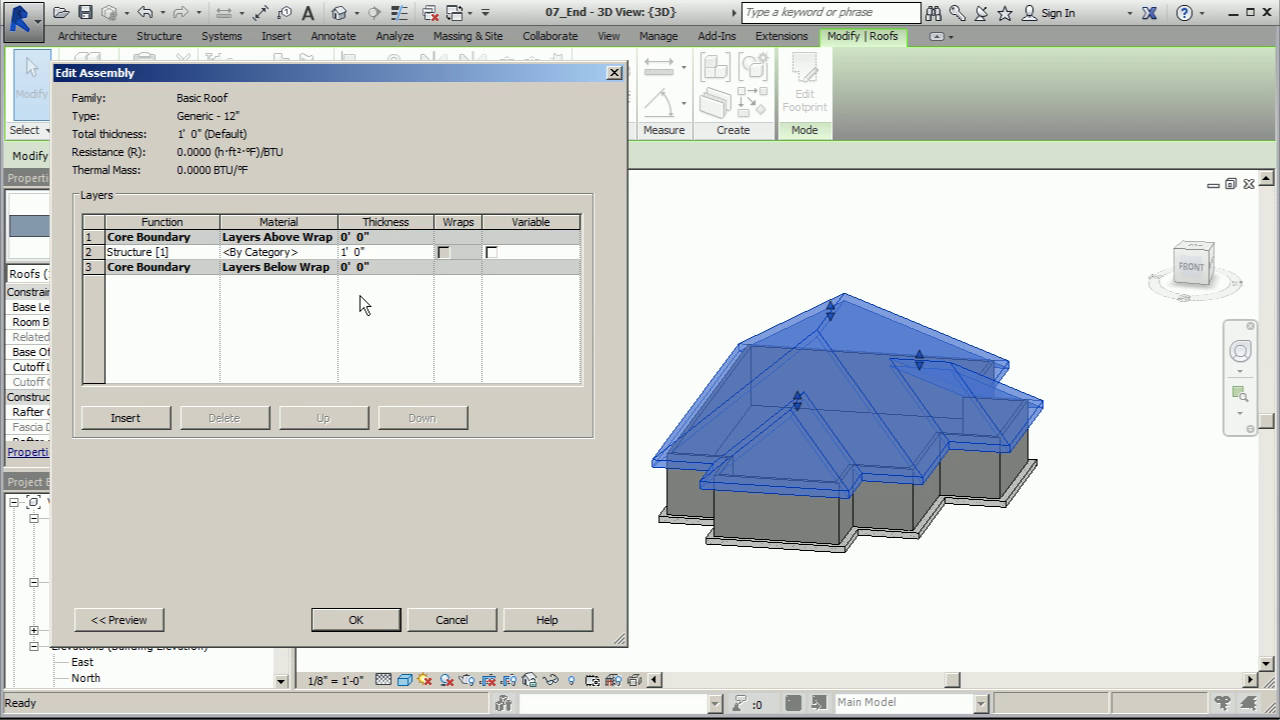
pyautogui.click(613, 73)
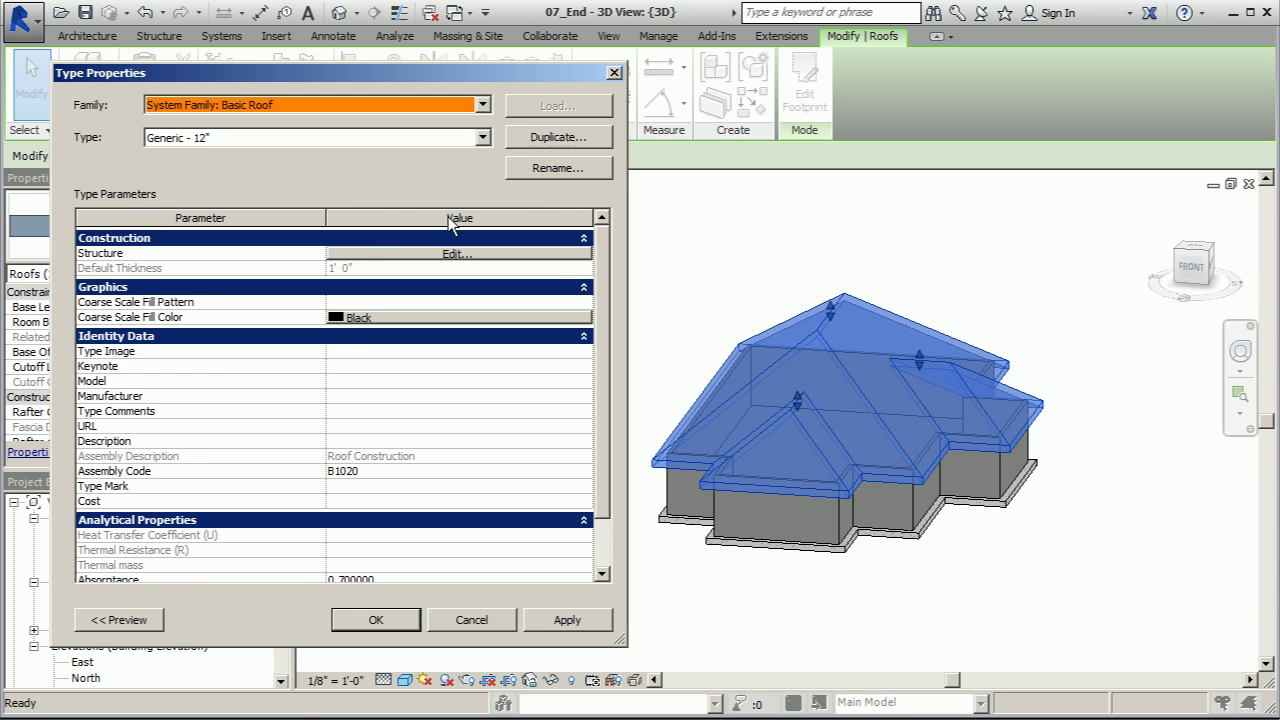
pyautogui.press('Escape')
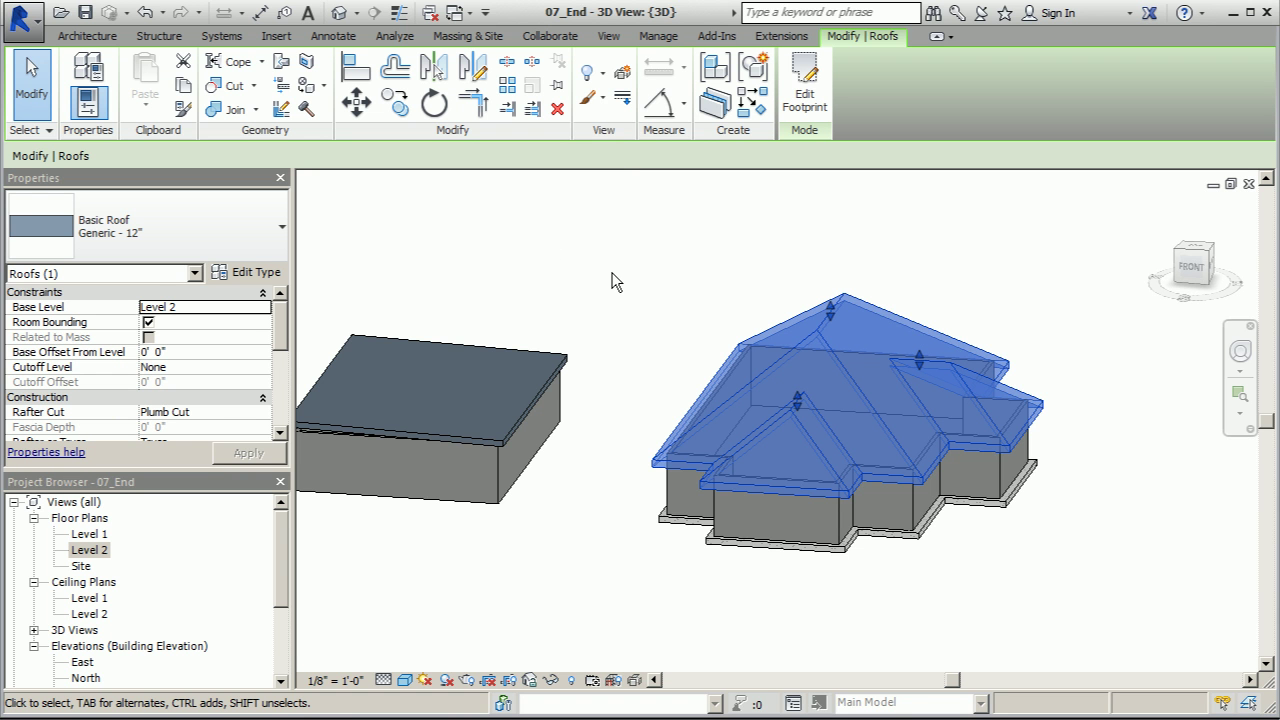
# Change the hip roof's type to Wood Rafter 8" - Asphalt Shingle - Insulated
pyautogui.click(284, 229)
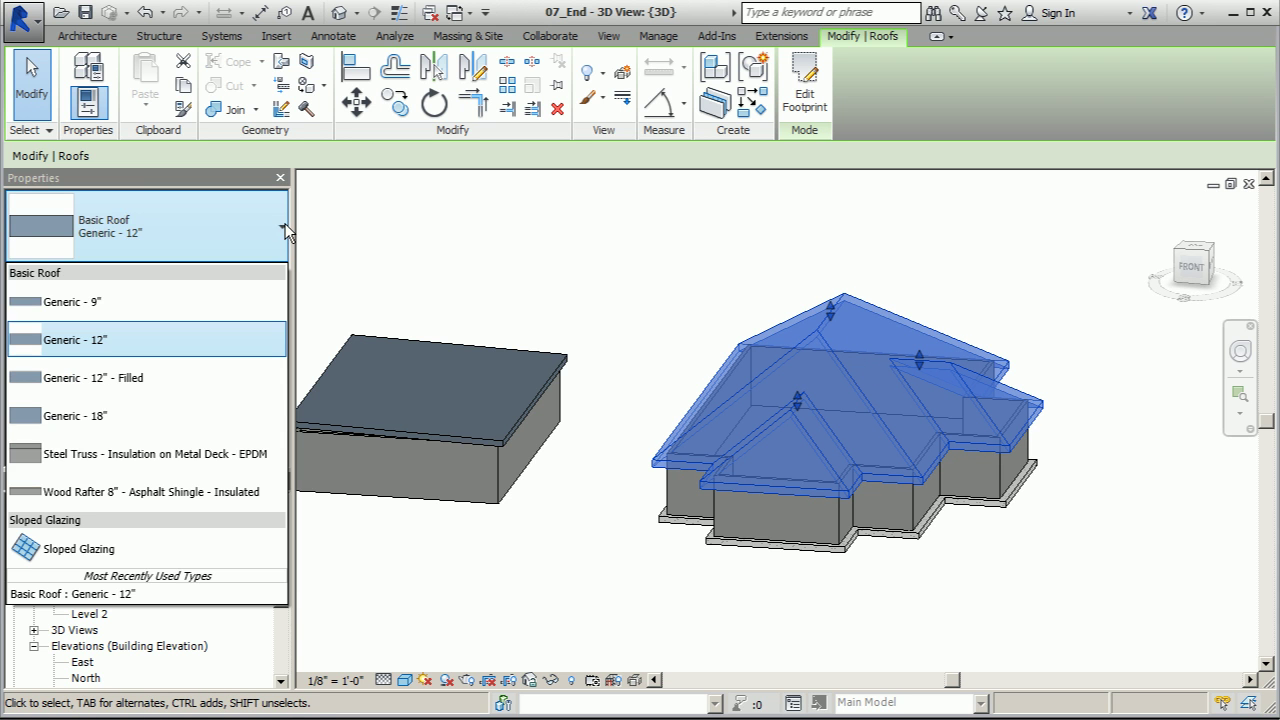
pyautogui.click(175, 492)
pyautogui.click(585, 225)
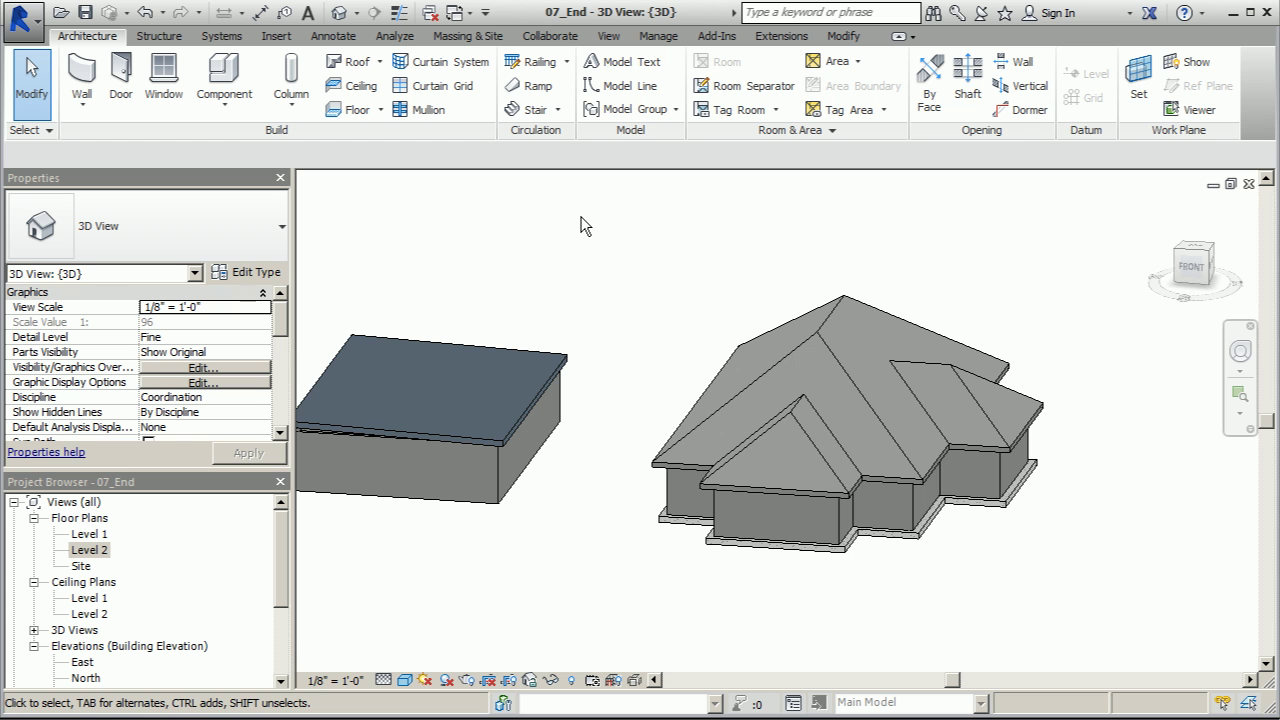
pyautogui.click(818, 341)
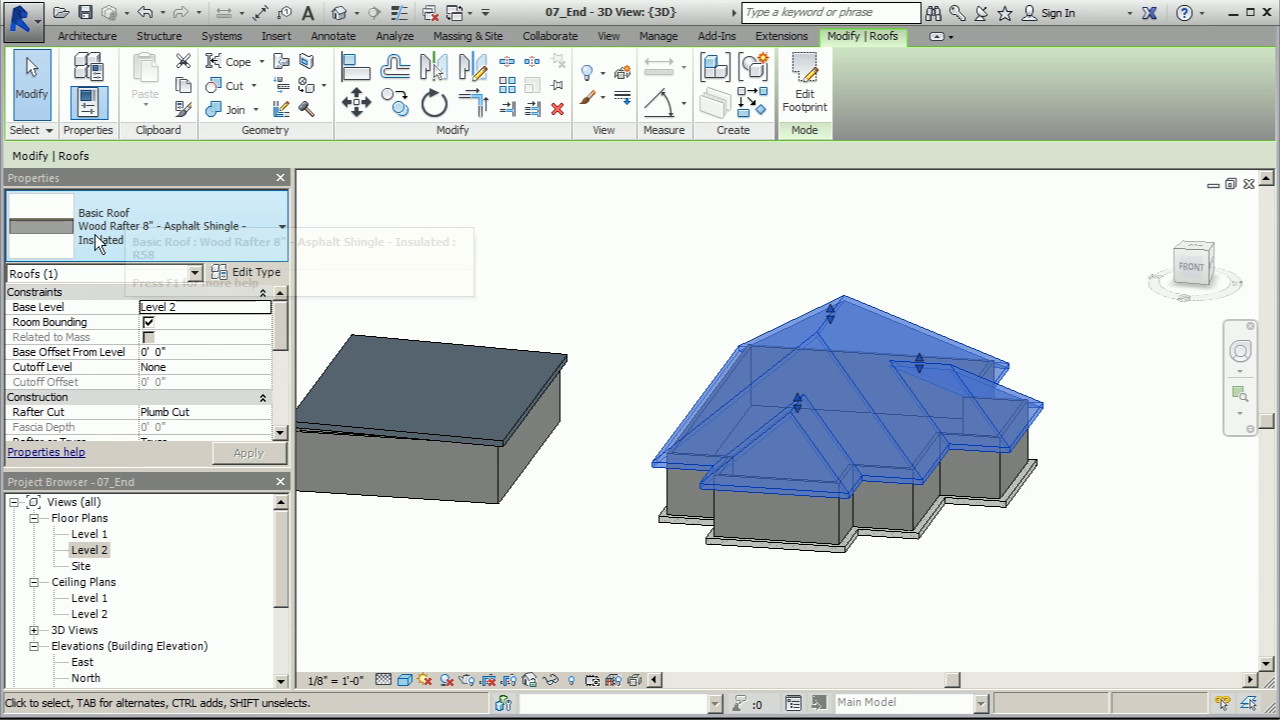
pyautogui.scroll(1, 130, 228)
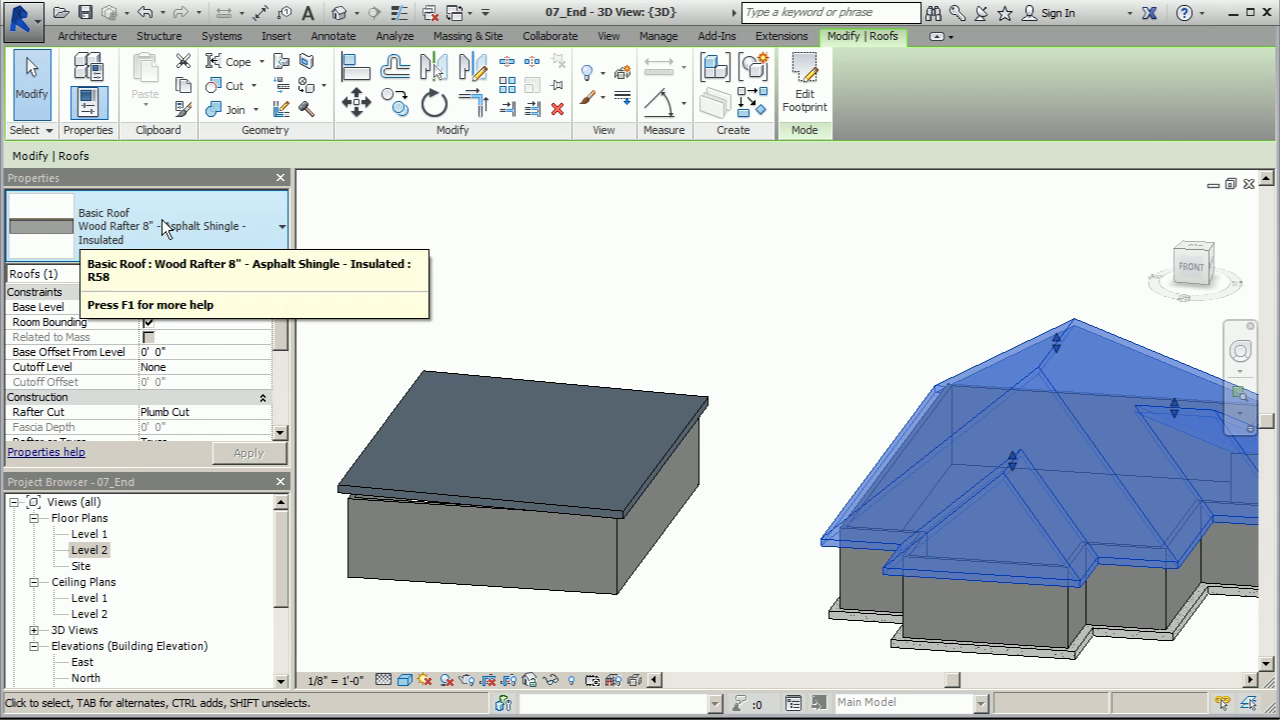
pyautogui.click(376, 230)
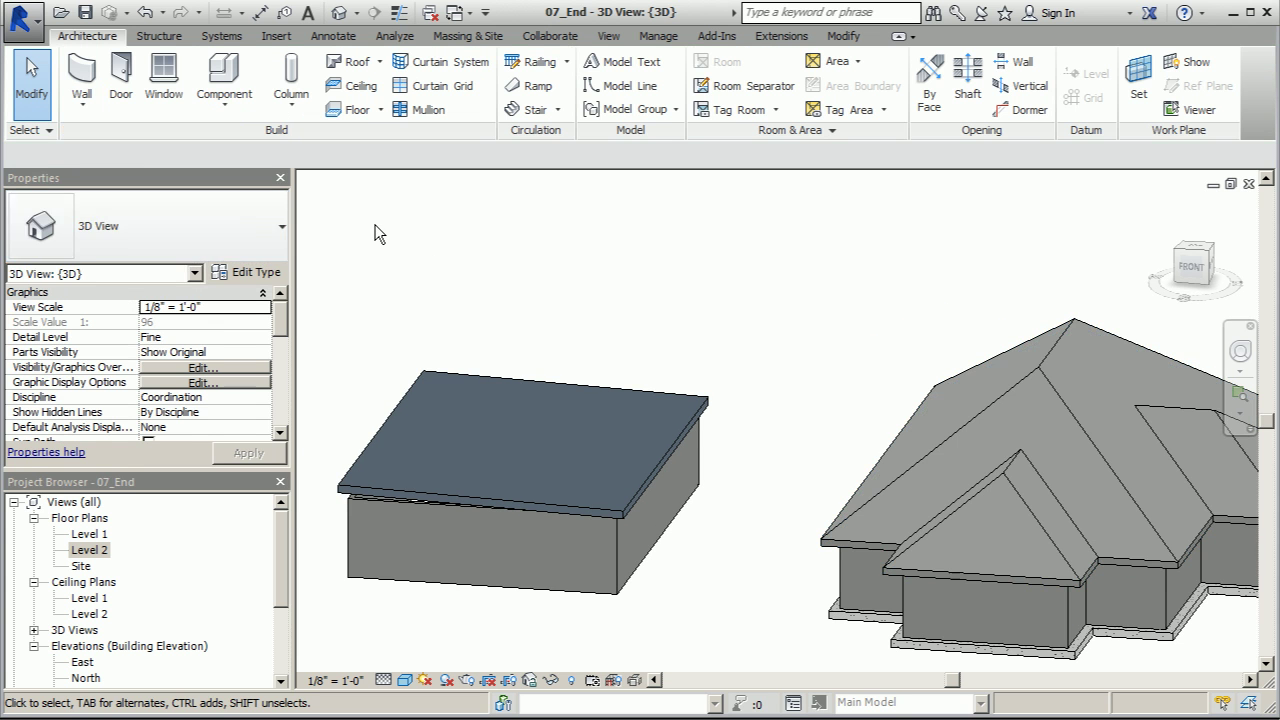
# Examine the layer assembly of the hip roof's wood rafter type together with its section preview
pyautogui.click(947, 388)
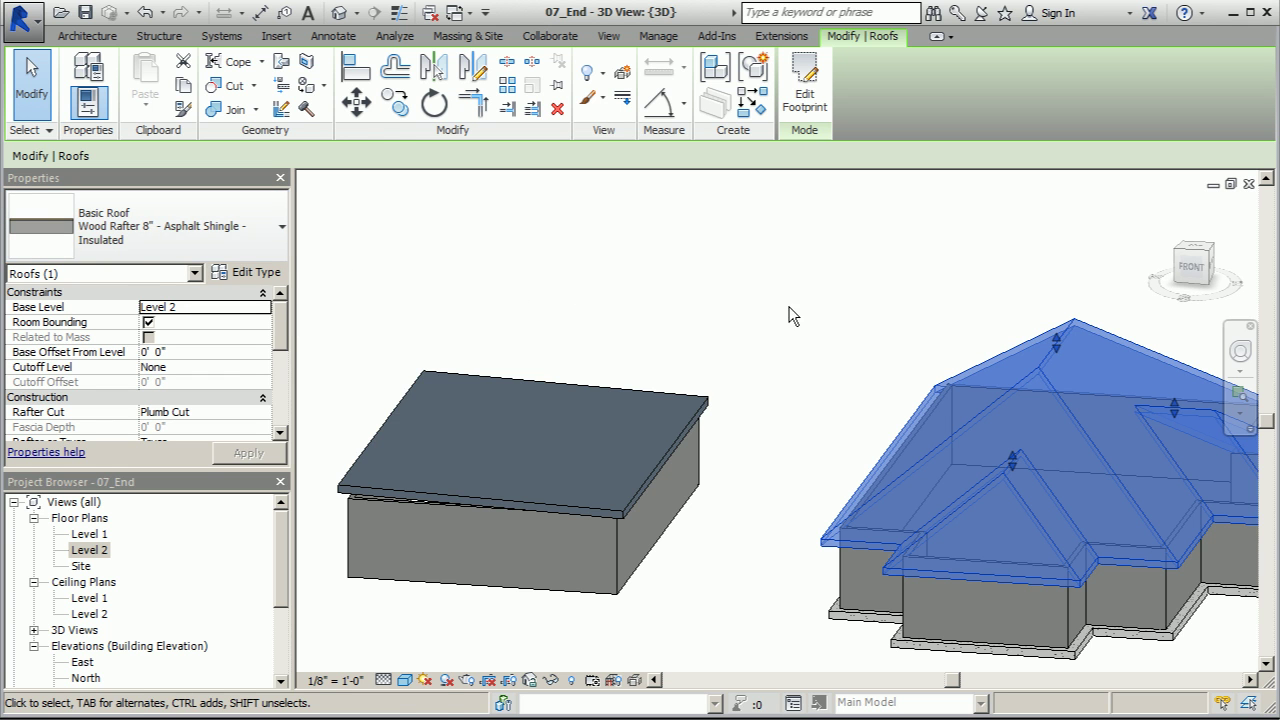
pyautogui.moveTo(790, 317); pyautogui.dragTo(643, 292, button='middle')
pyautogui.click(248, 274)
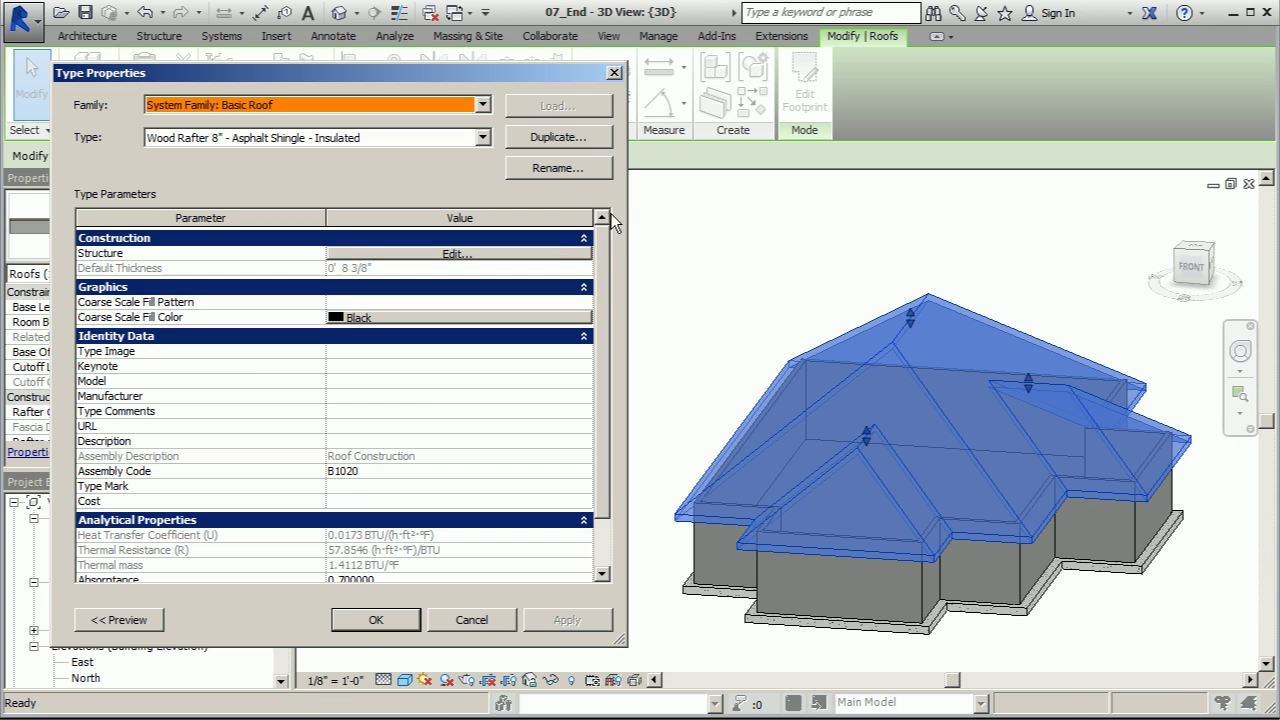
pyautogui.click(402, 256)
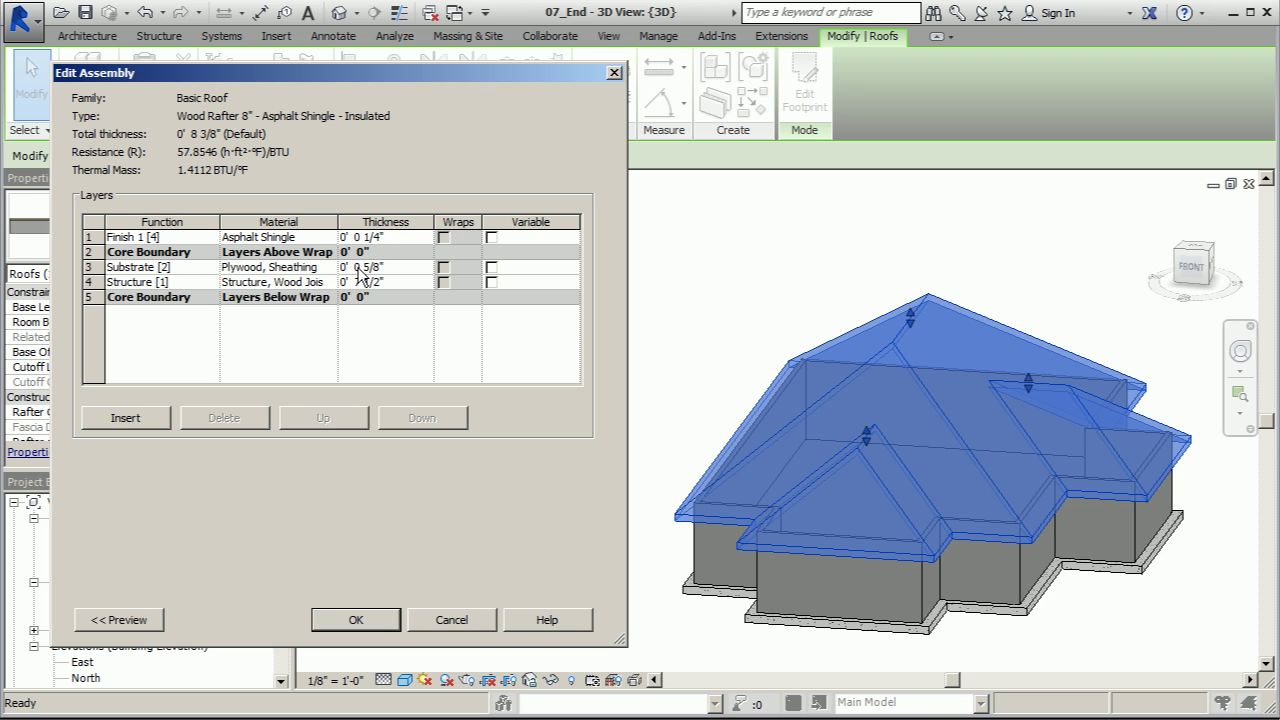
pyautogui.moveTo(345, 80); pyautogui.dragTo(367, 60)
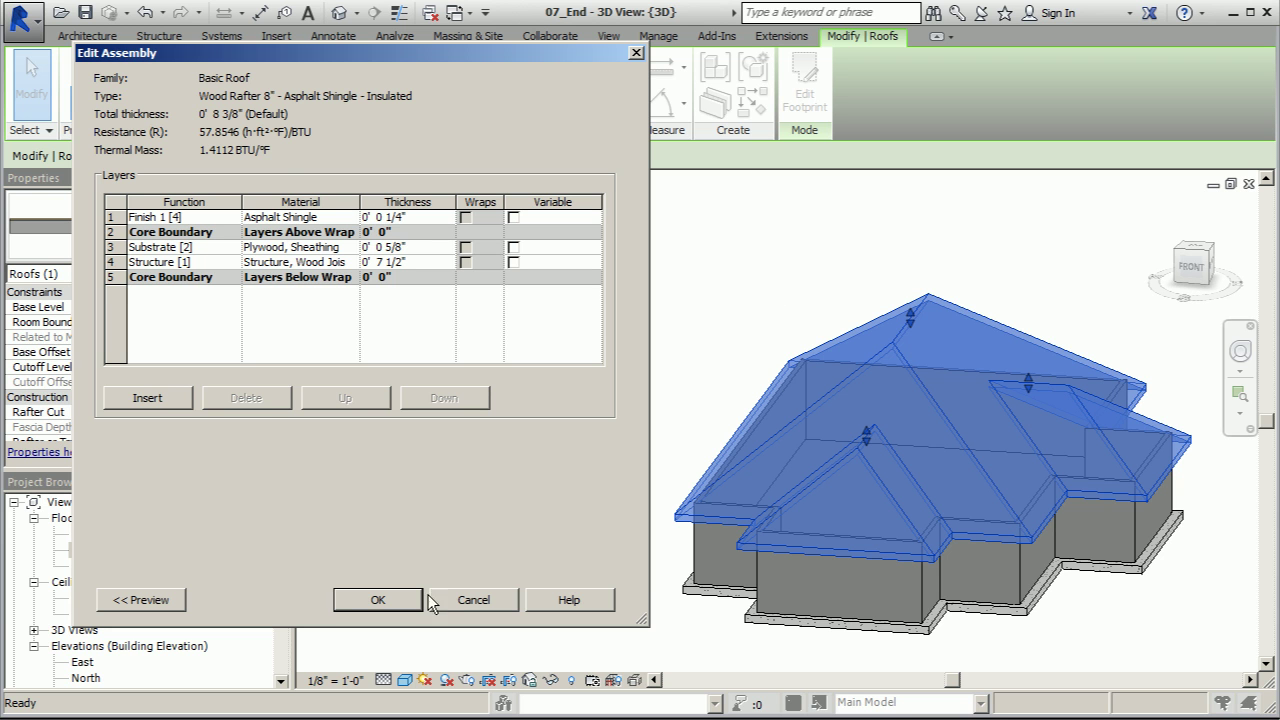
pyautogui.click(126, 604)
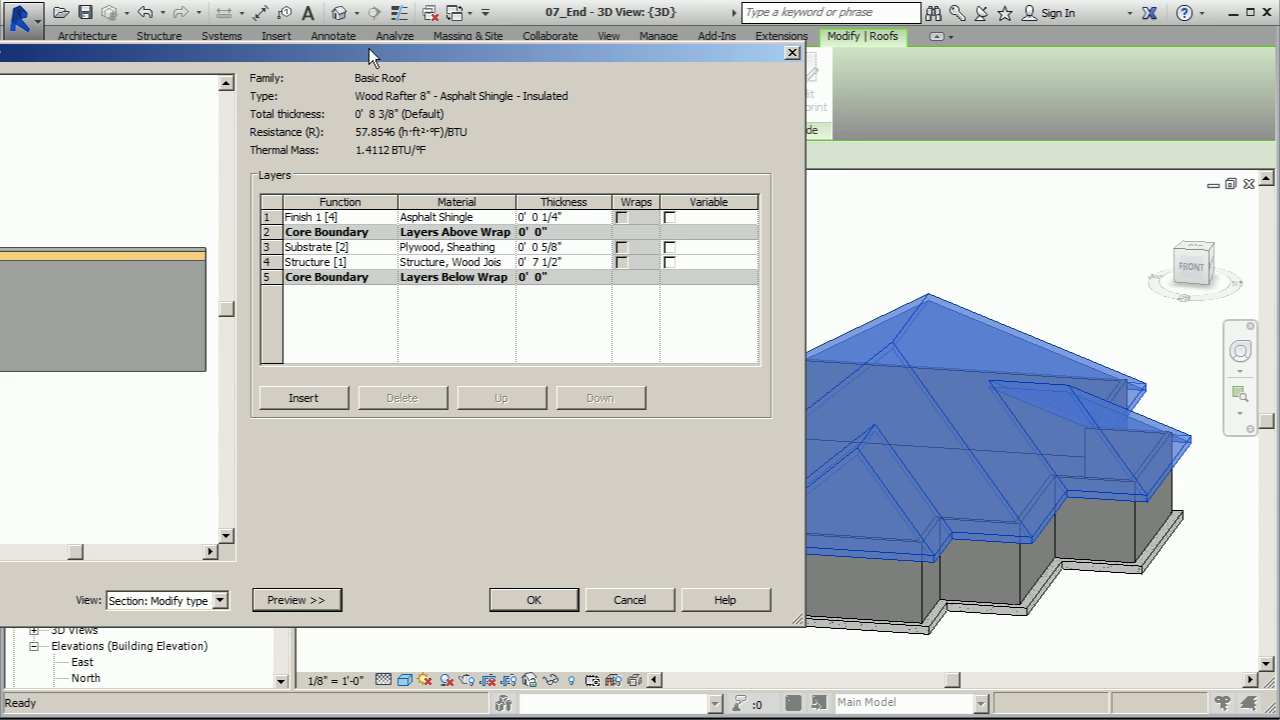
pyautogui.moveTo(368, 48); pyautogui.dragTo(481, 29)
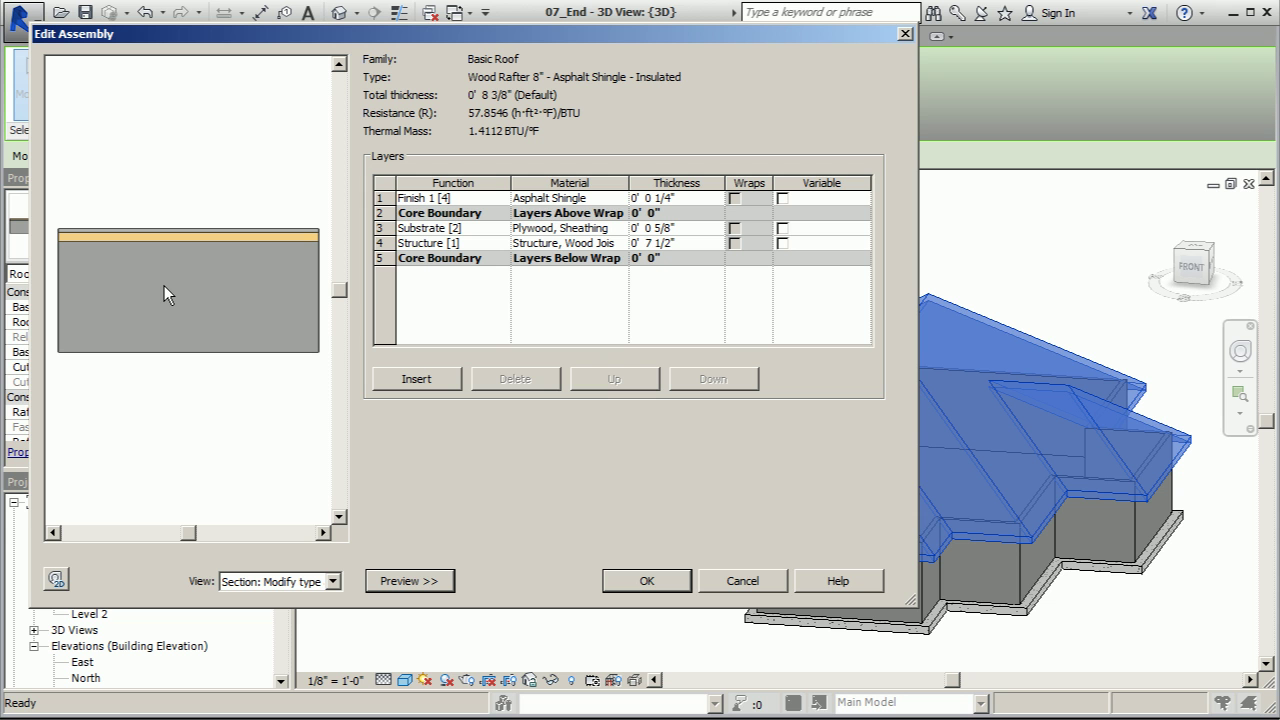
pyautogui.click(906, 33)
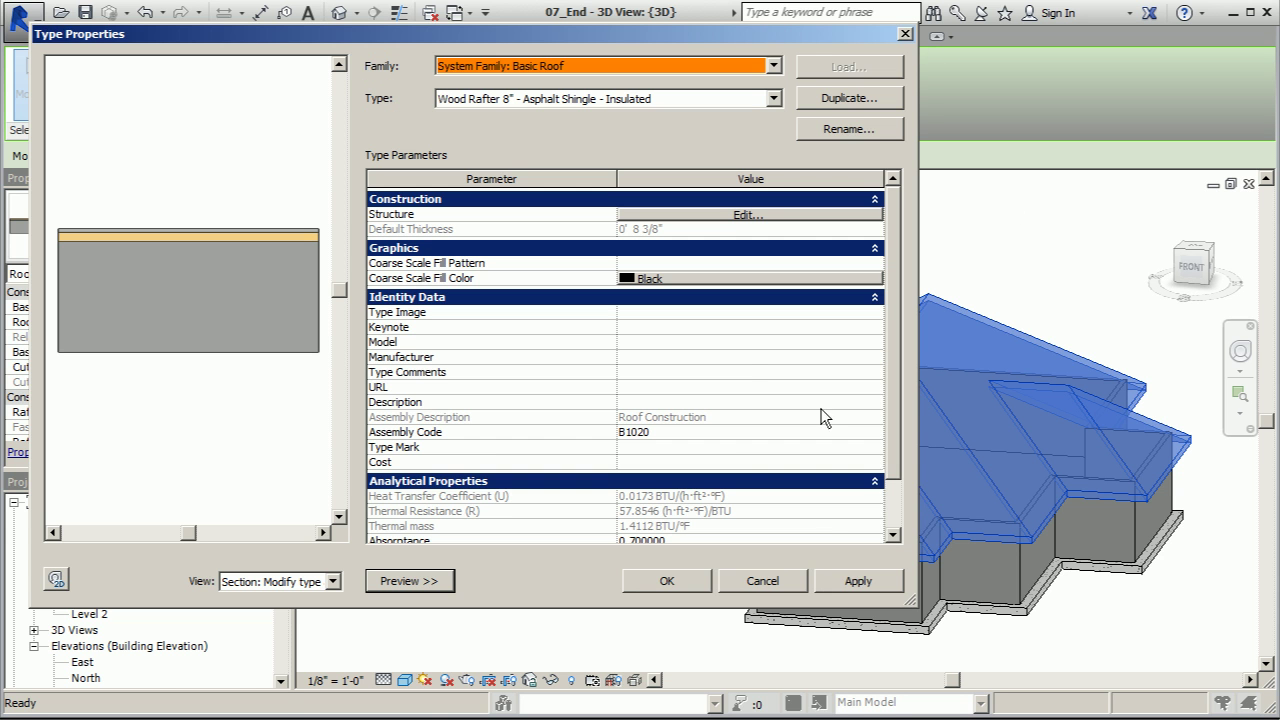
pyautogui.click(906, 17)
pyautogui.click(808, 246)
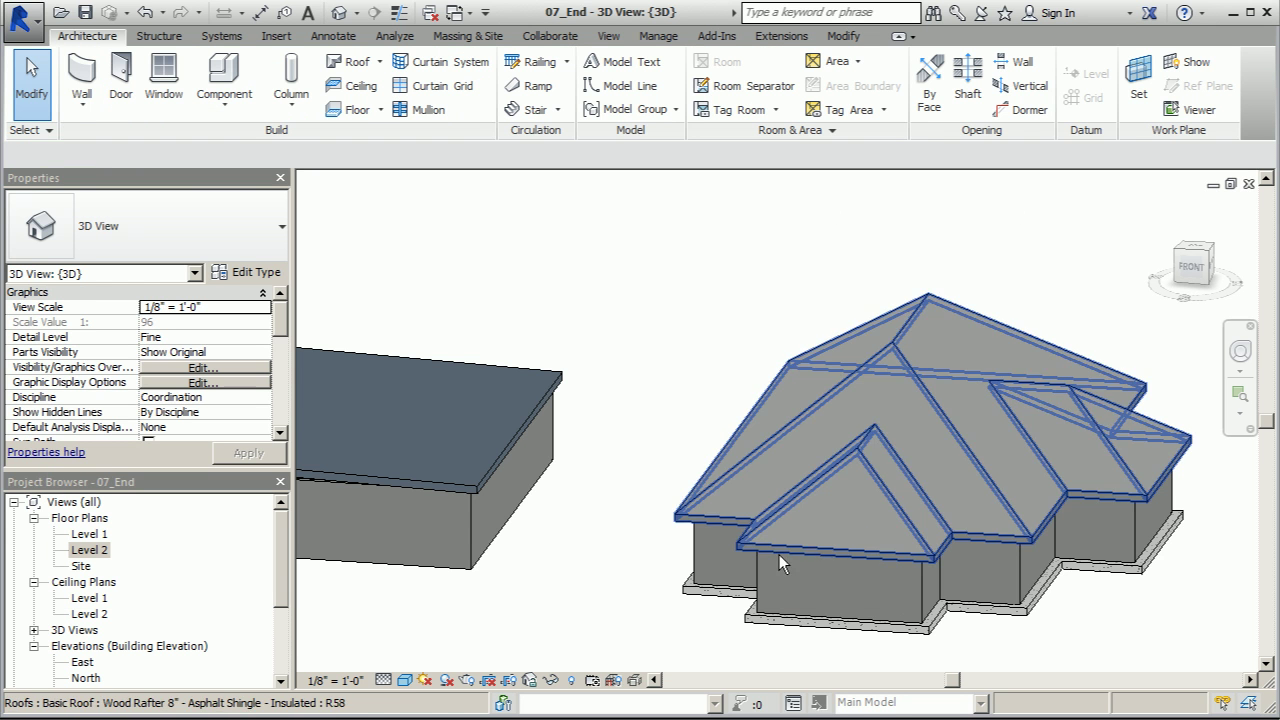
# Inspect the hip roof's eaves and corner edges up close, plus its overall form from several angles
pyautogui.keyDown('shift'); pyautogui.moveTo(962, 377); pyautogui.dragTo(725, 470, button='middle'); pyautogui.keyUp('shift')
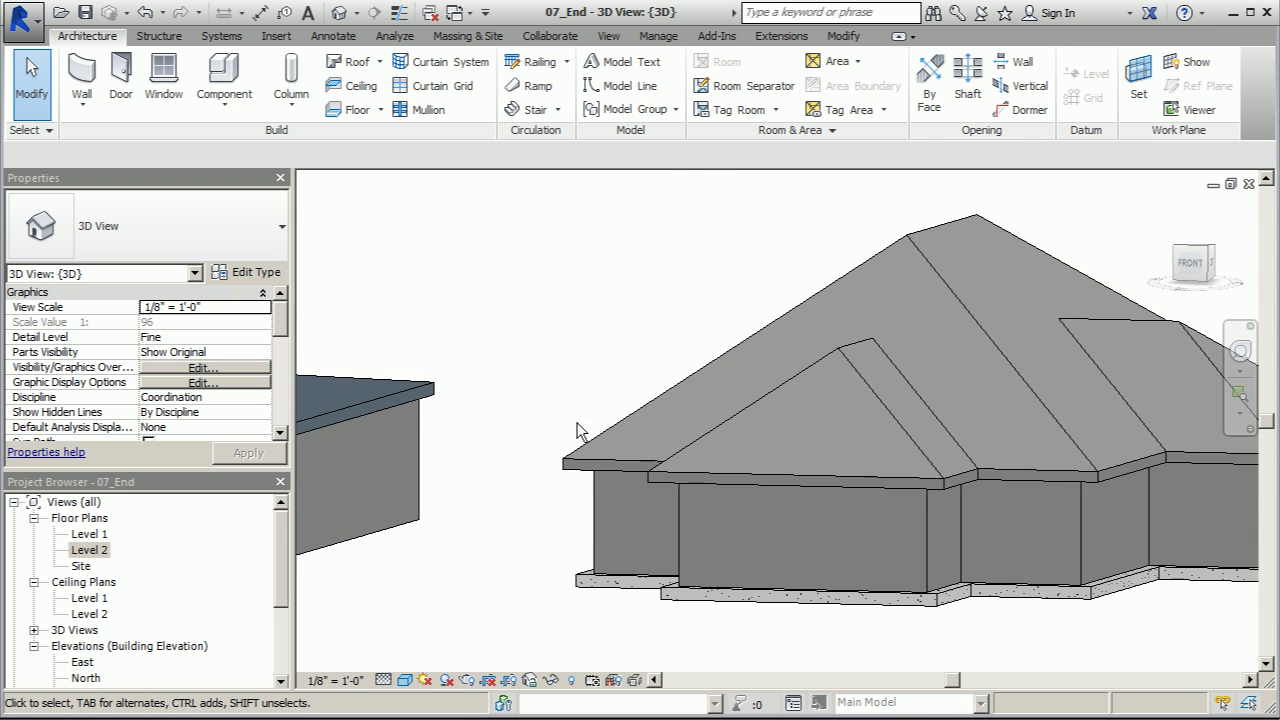
pyautogui.scroll(-3, 722, 490)
pyautogui.scroll(4, 773, 464)
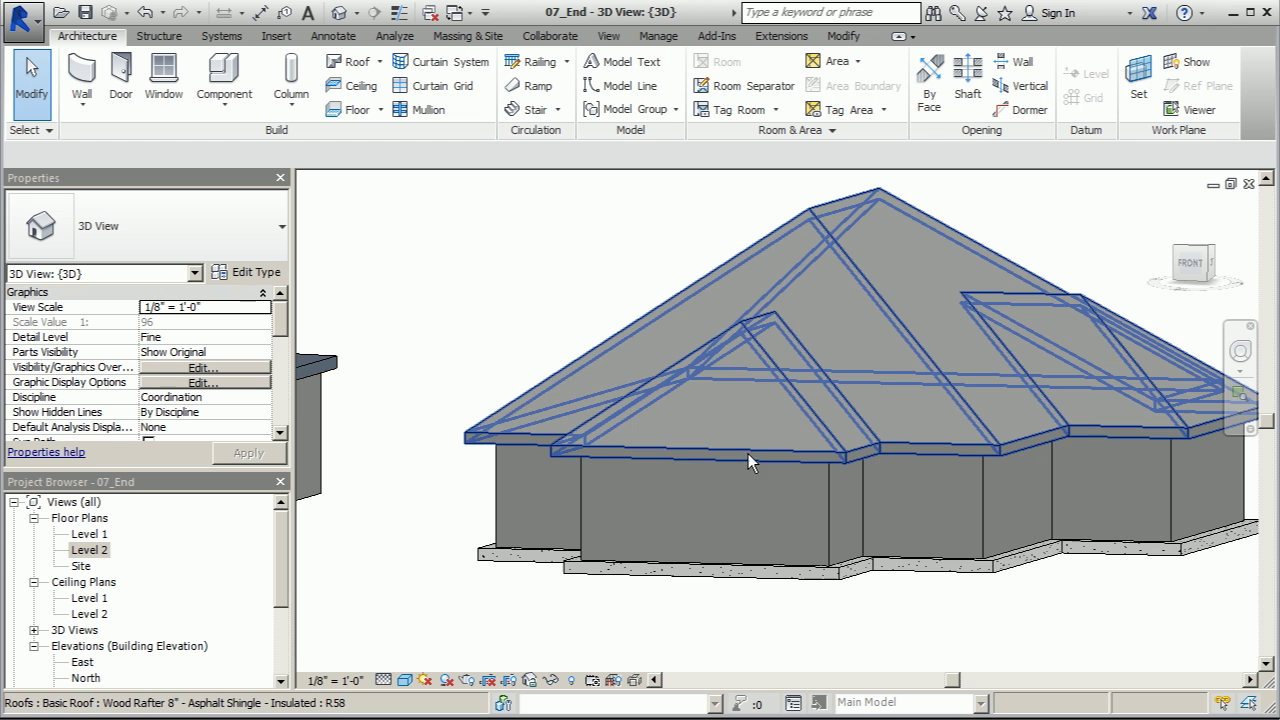
pyautogui.scroll(4, 849, 451)
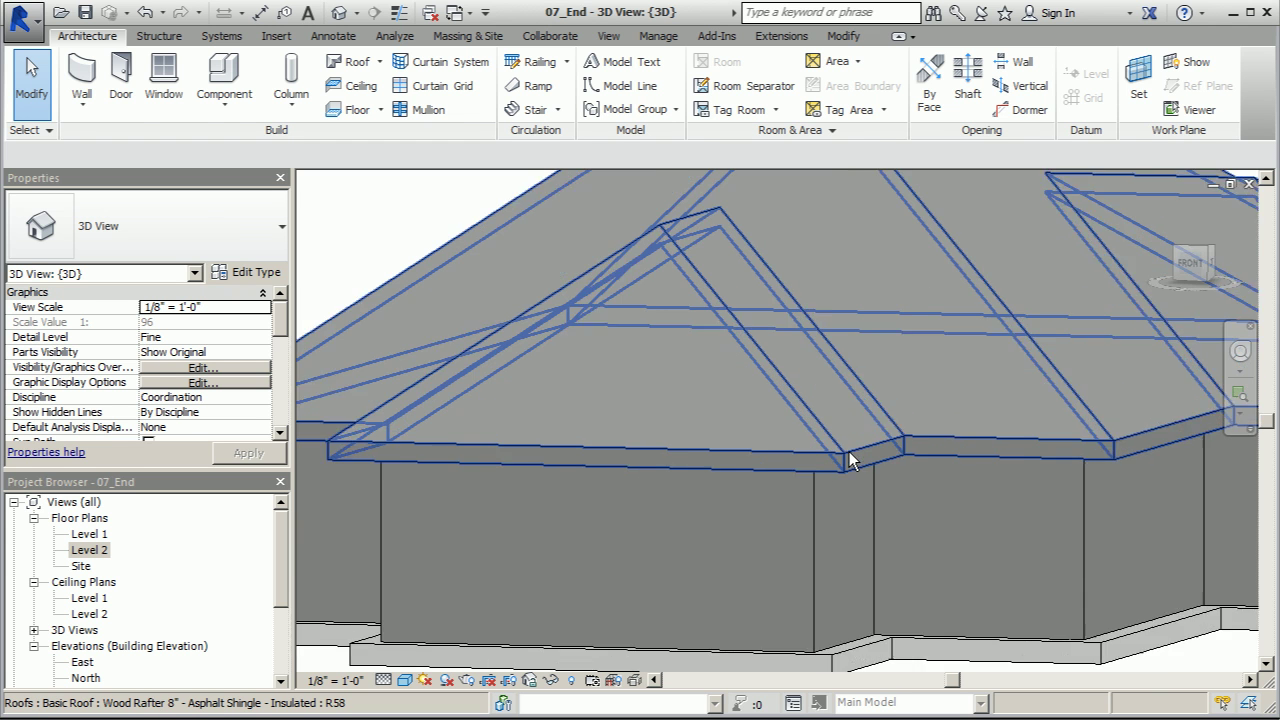
pyautogui.click(840, 450)
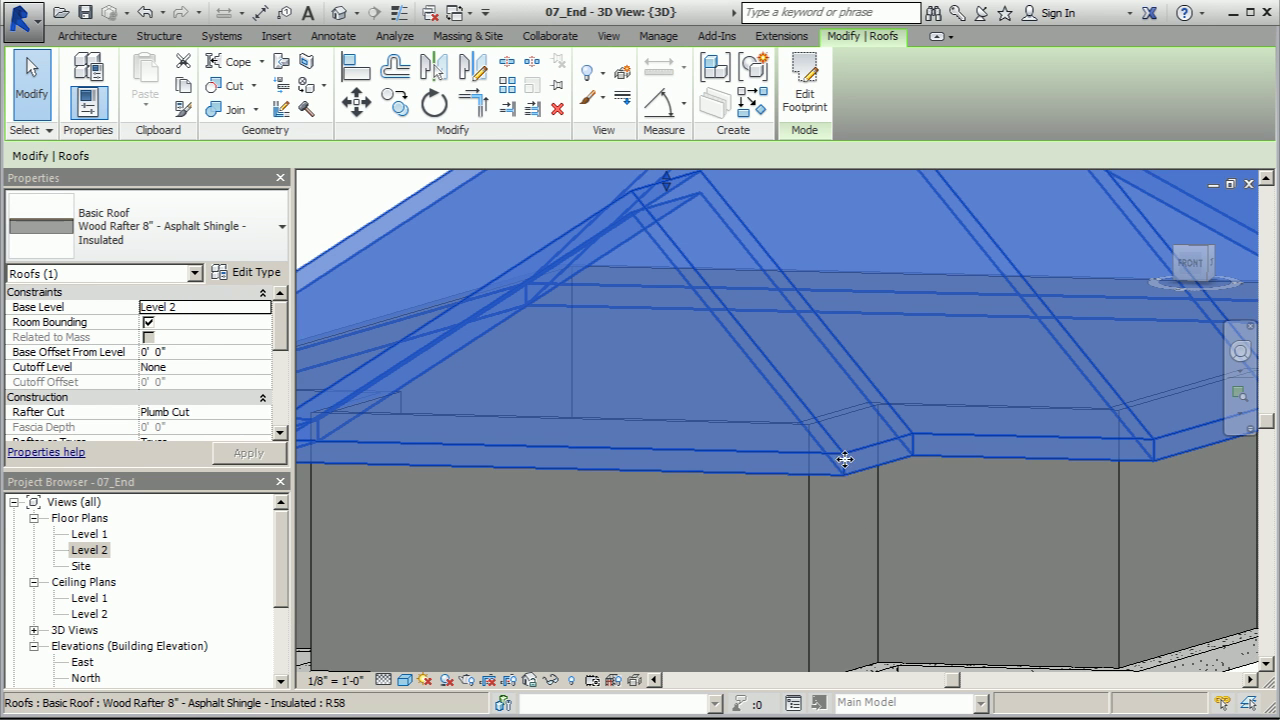
pyautogui.scroll(-6, 630, 517)
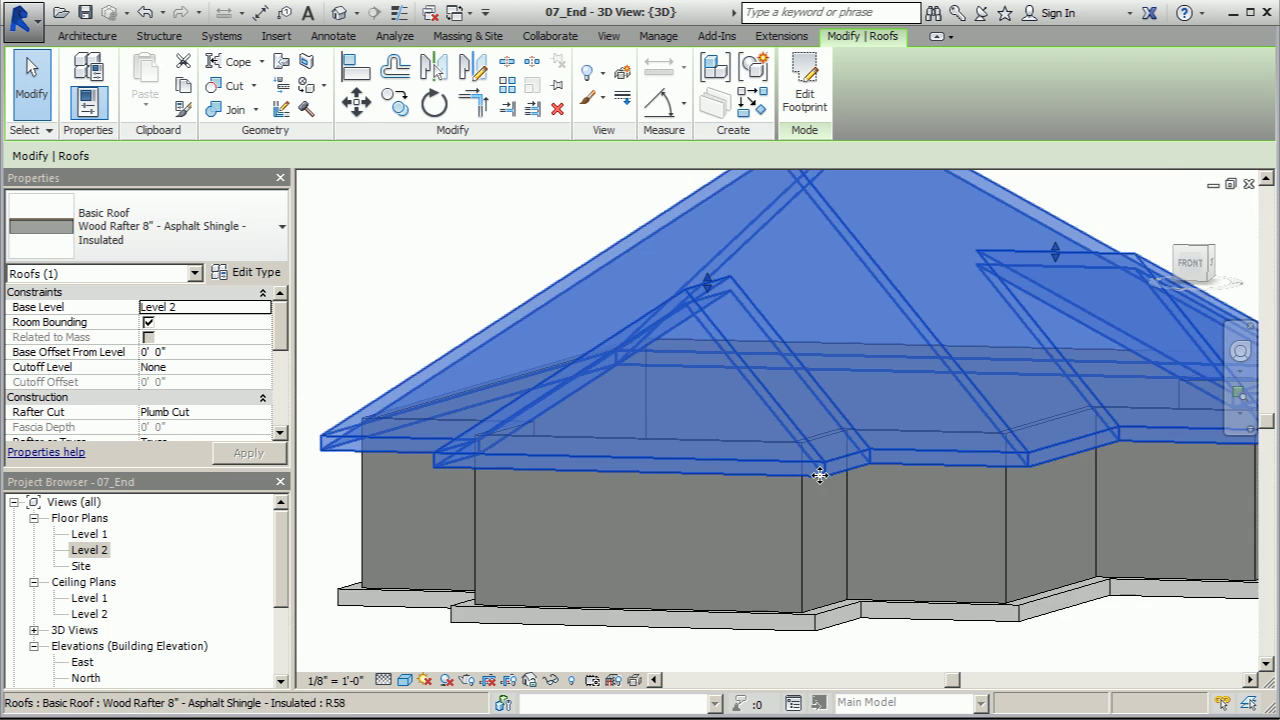
pyautogui.click(515, 240)
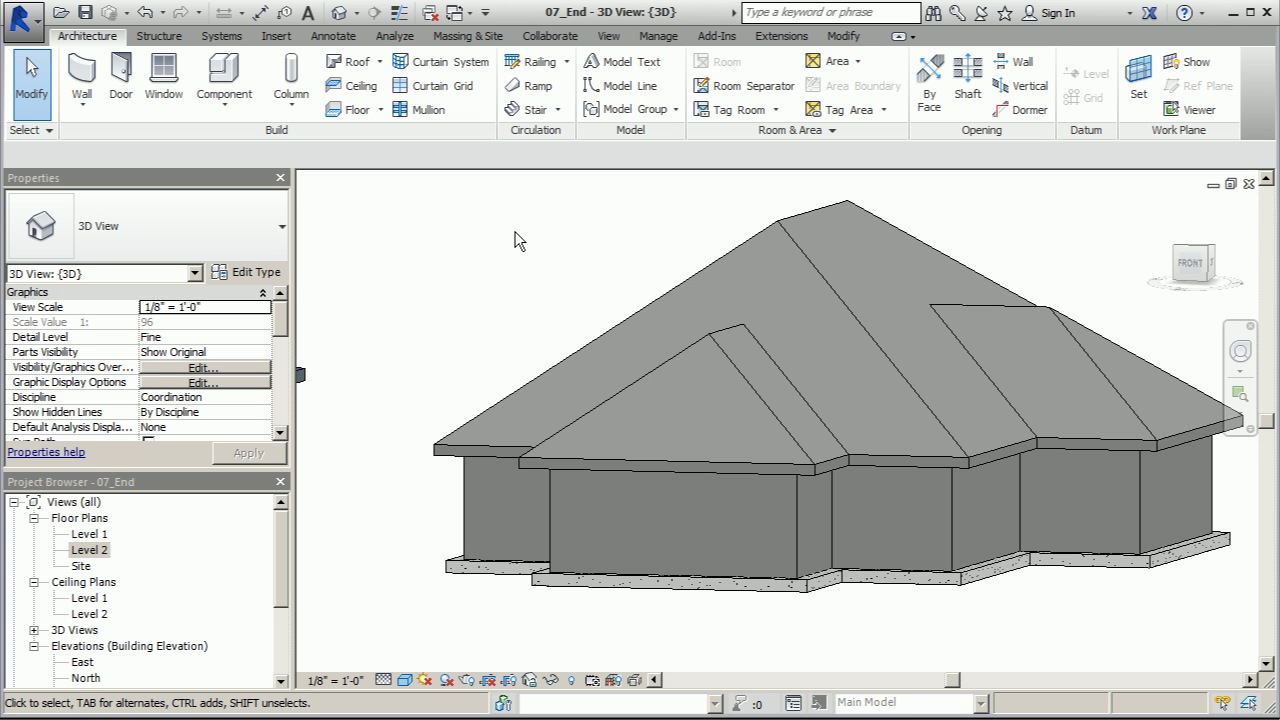
pyautogui.keyDown('shift'); pyautogui.moveTo(565, 320); pyautogui.dragTo(686, 257, button='middle'); pyautogui.keyUp('shift')
pyautogui.scroll(1, 631, 547)
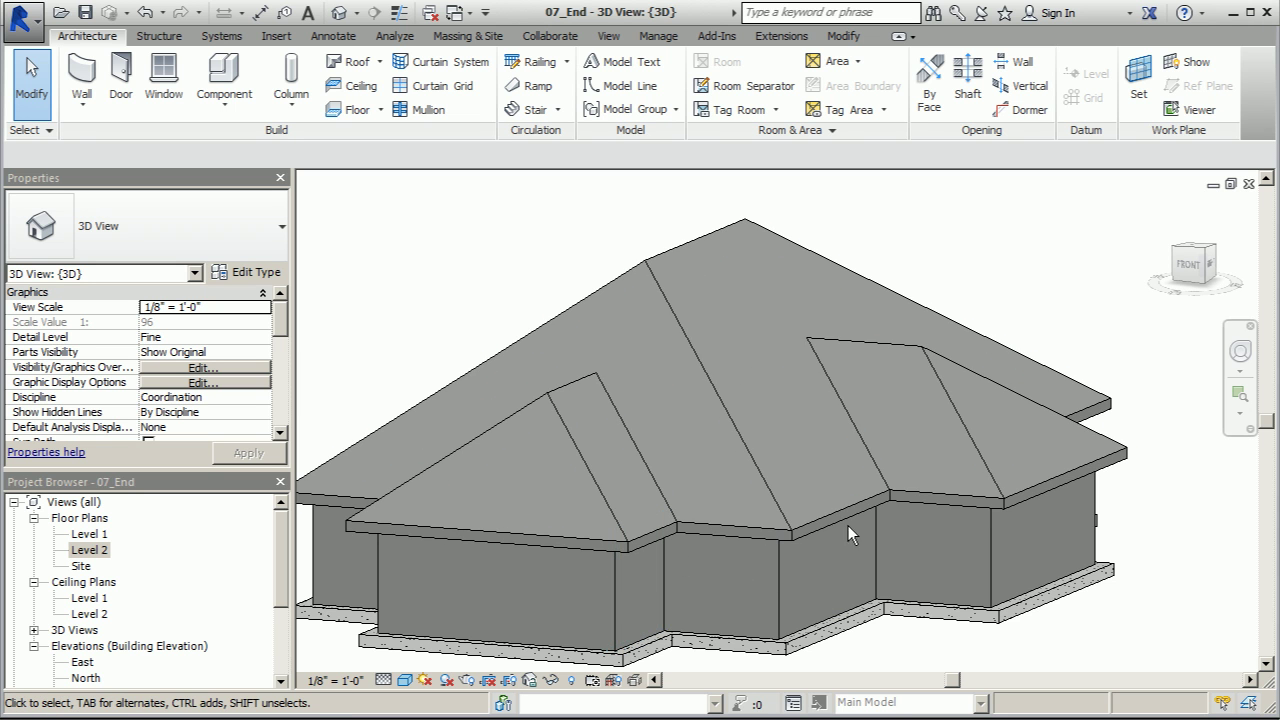
pyautogui.scroll(-2, 792, 347)
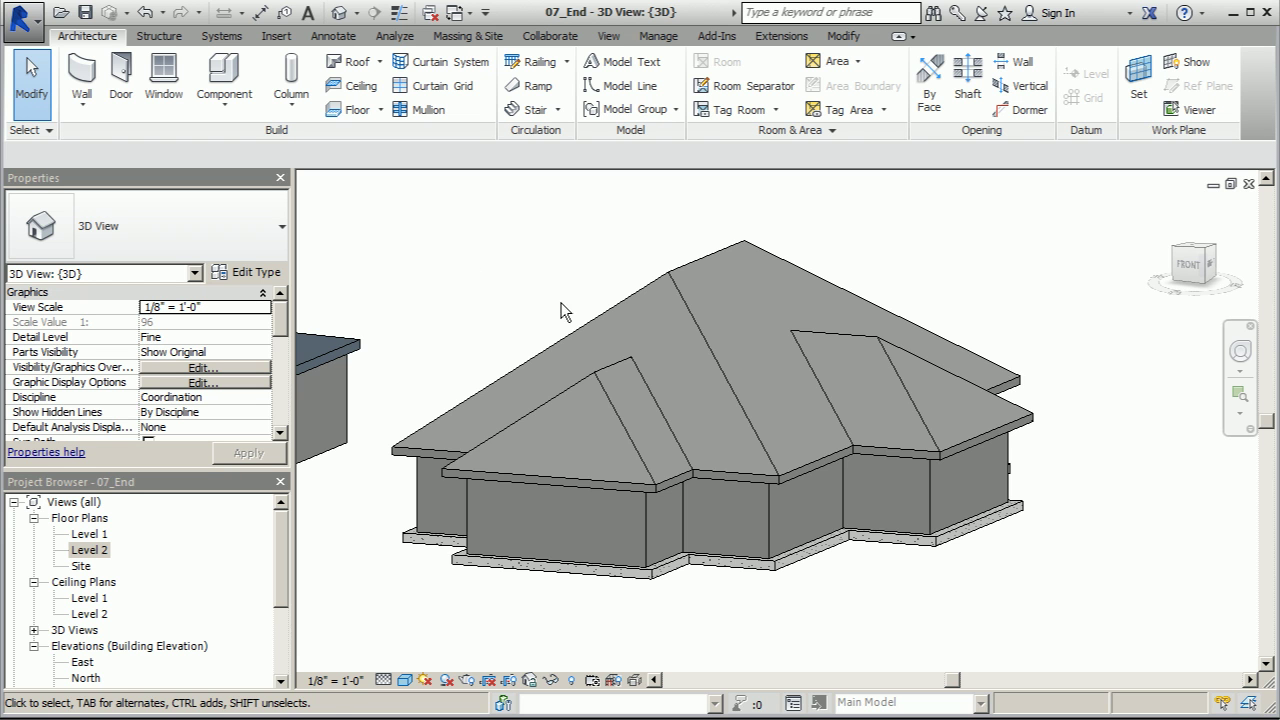
# Delete the Structure [1] wood joist layer from the assembly of the hip roof's wood rafter type
pyautogui.click(648, 287)
pyautogui.click(277, 274)
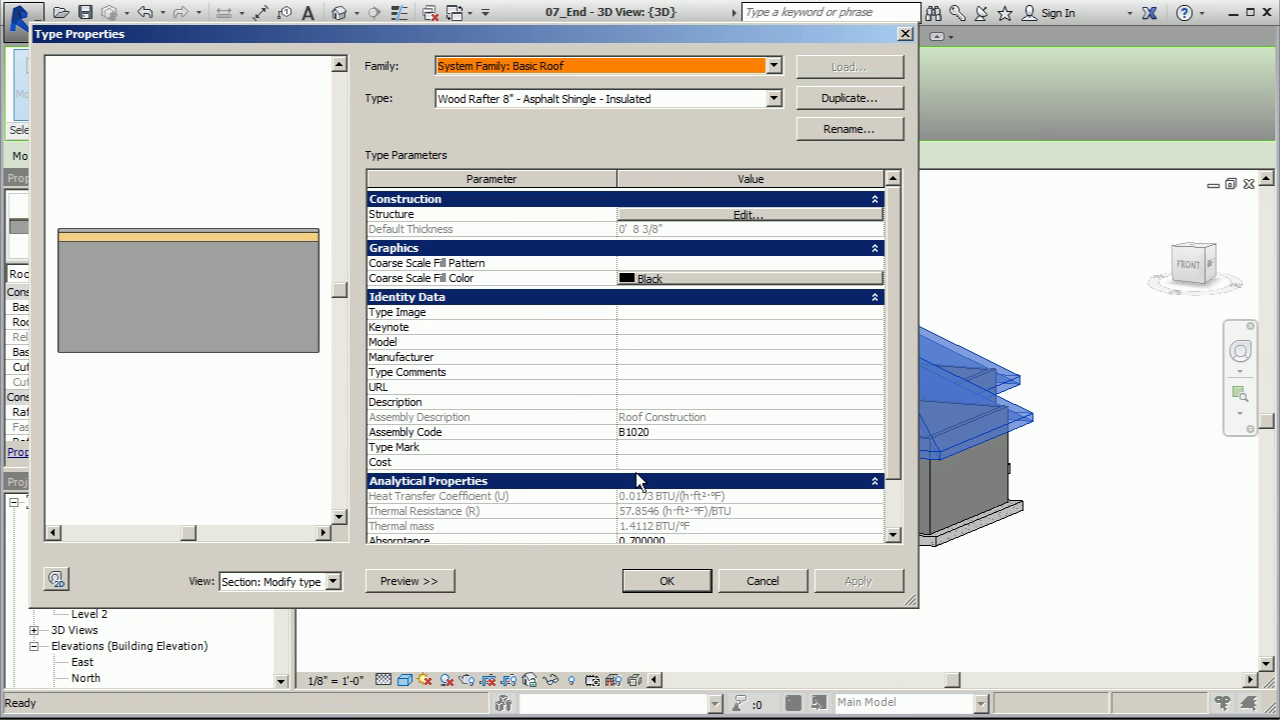
pyautogui.click(743, 218)
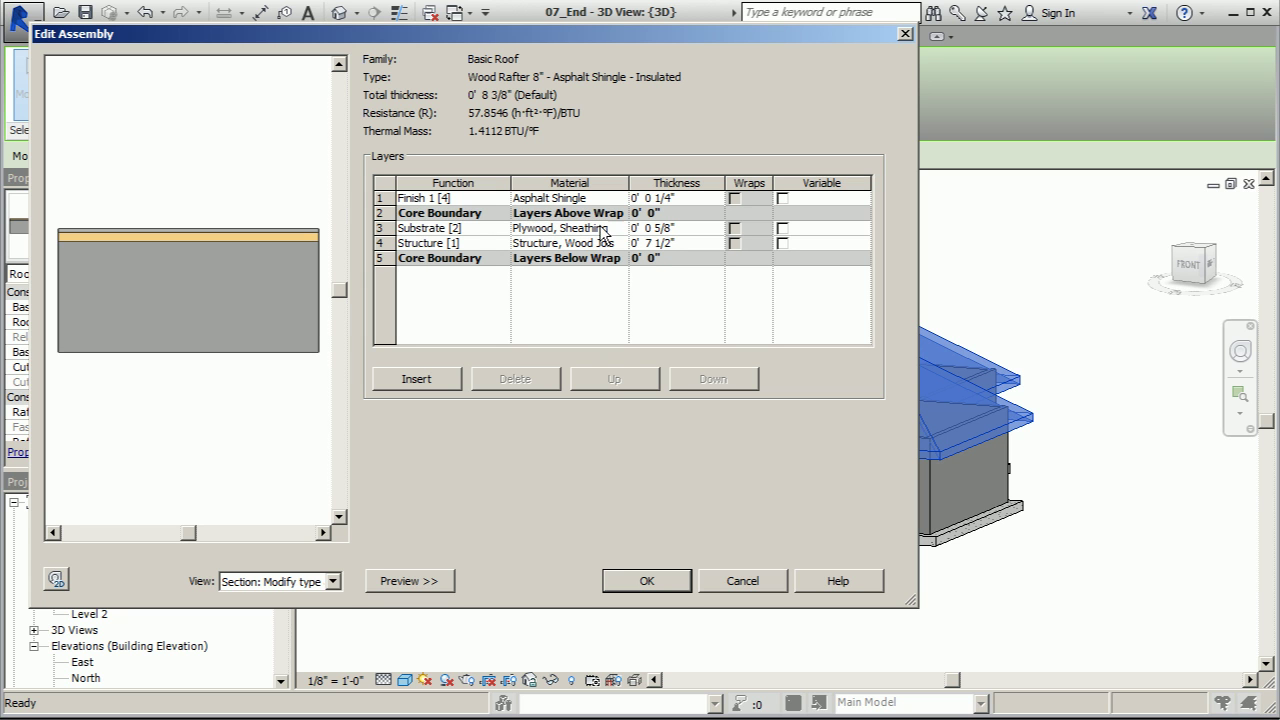
pyautogui.click(478, 244)
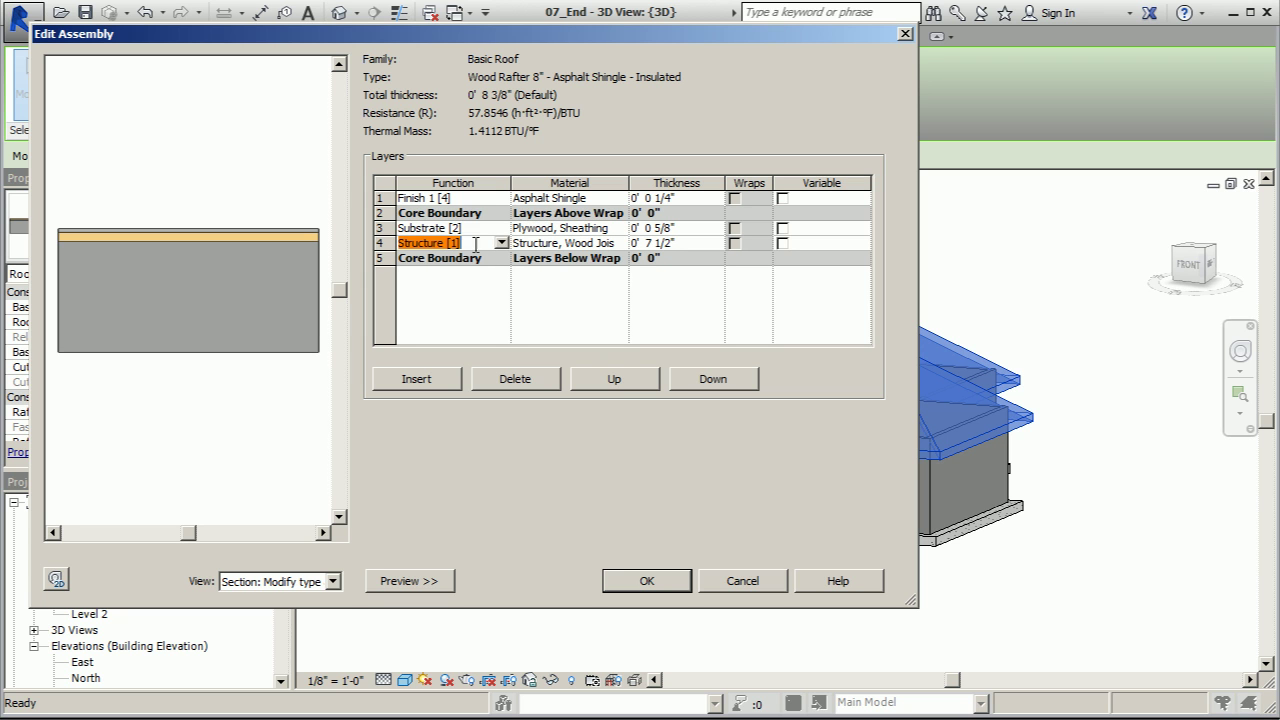
pyautogui.click(585, 244)
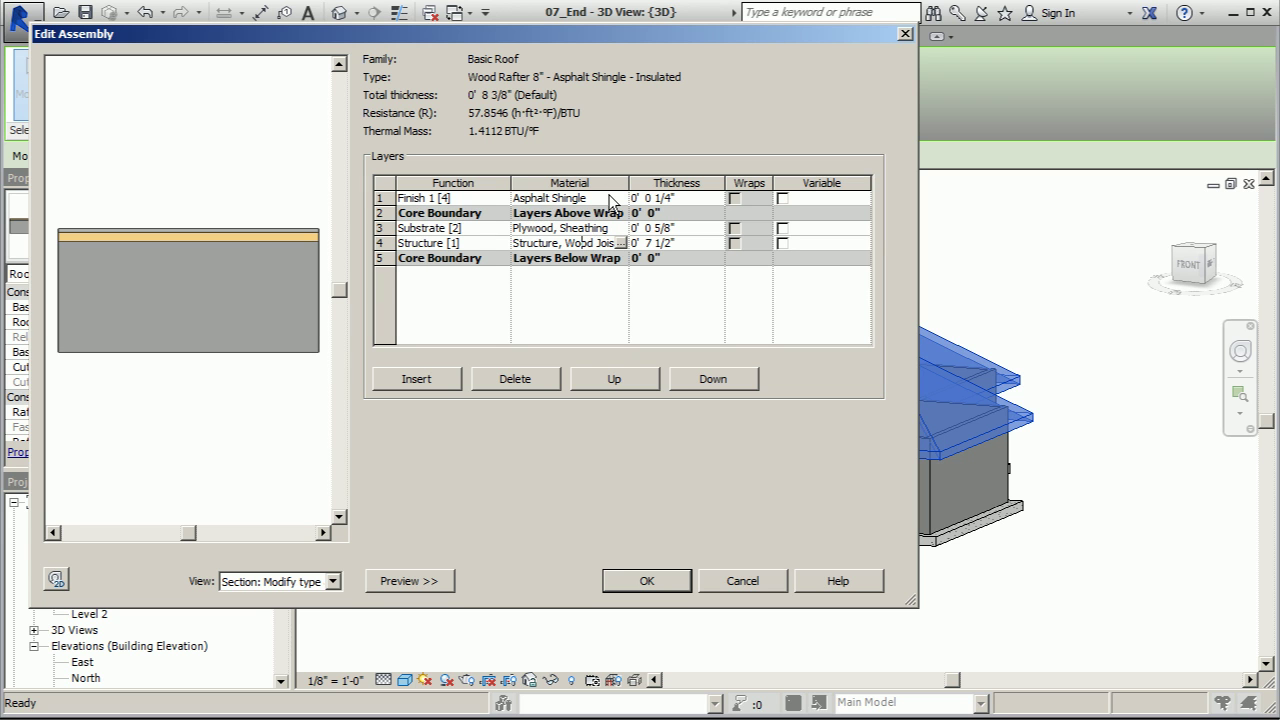
pyautogui.click(381, 242)
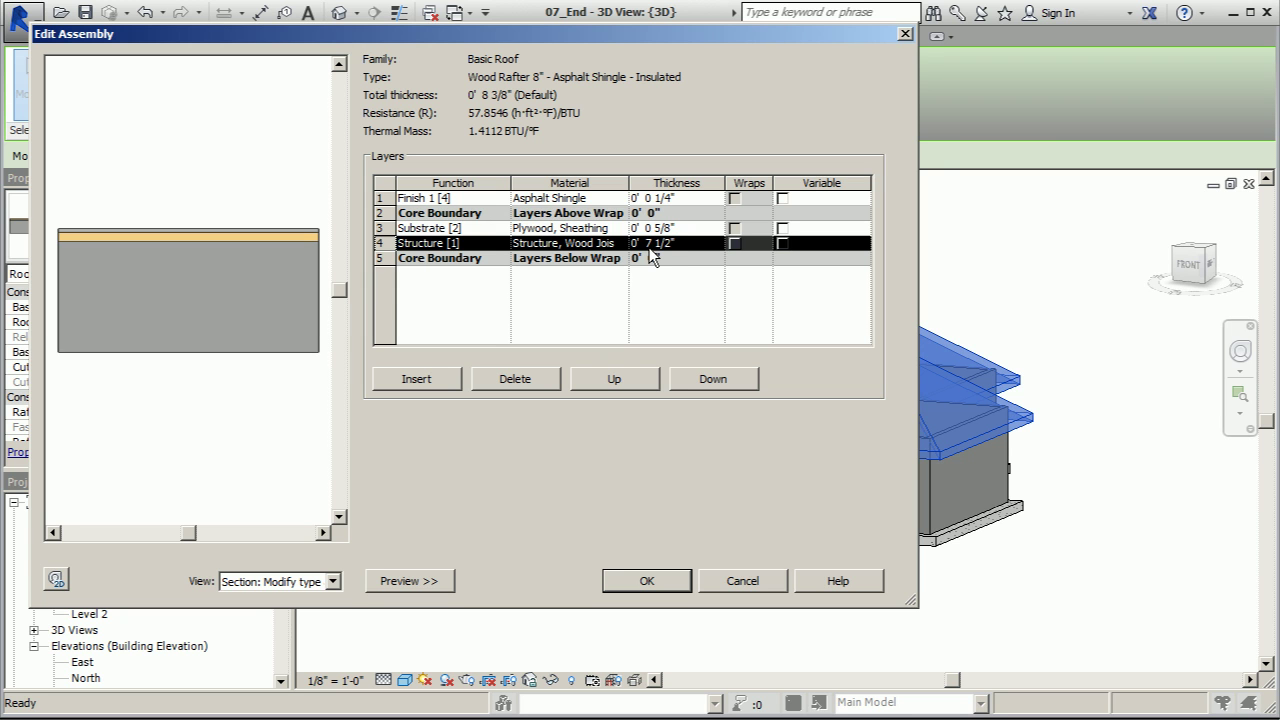
pyautogui.click(515, 385)
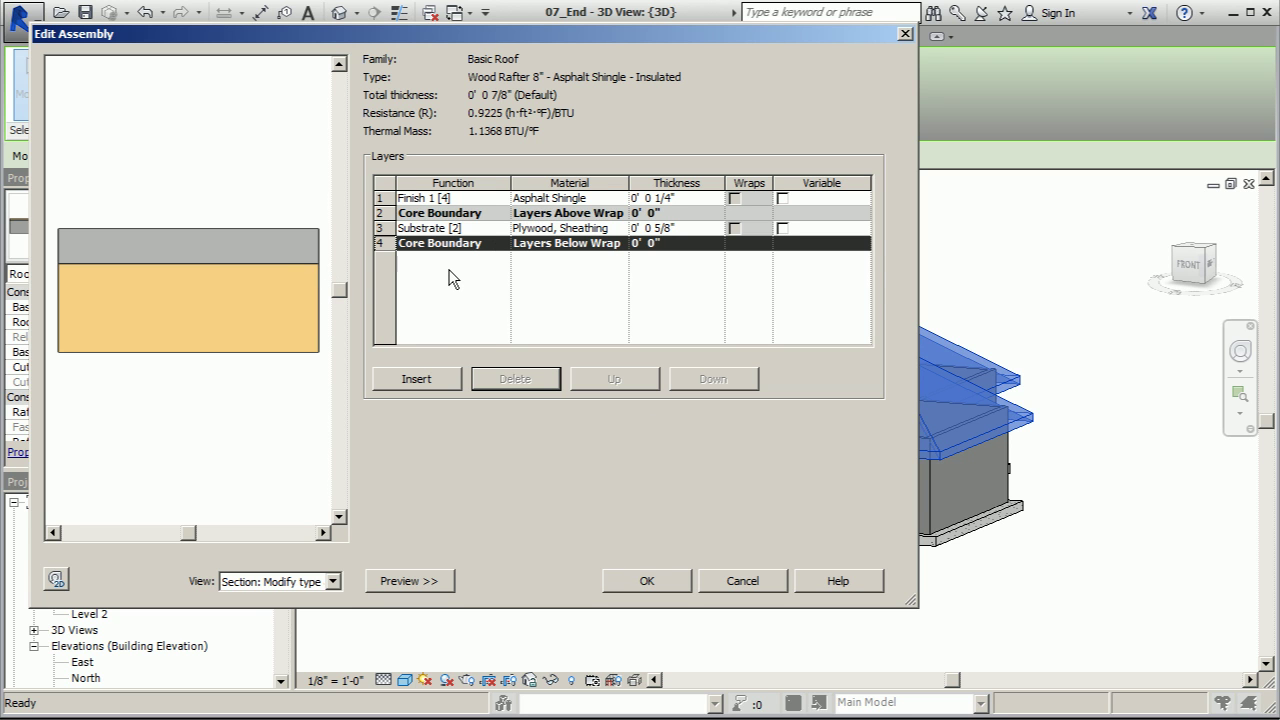
# Insert a layer between the Asphalt Shingle finish and the upper core boundary, with its function set to Membrane Layer
pyautogui.click(492, 198)
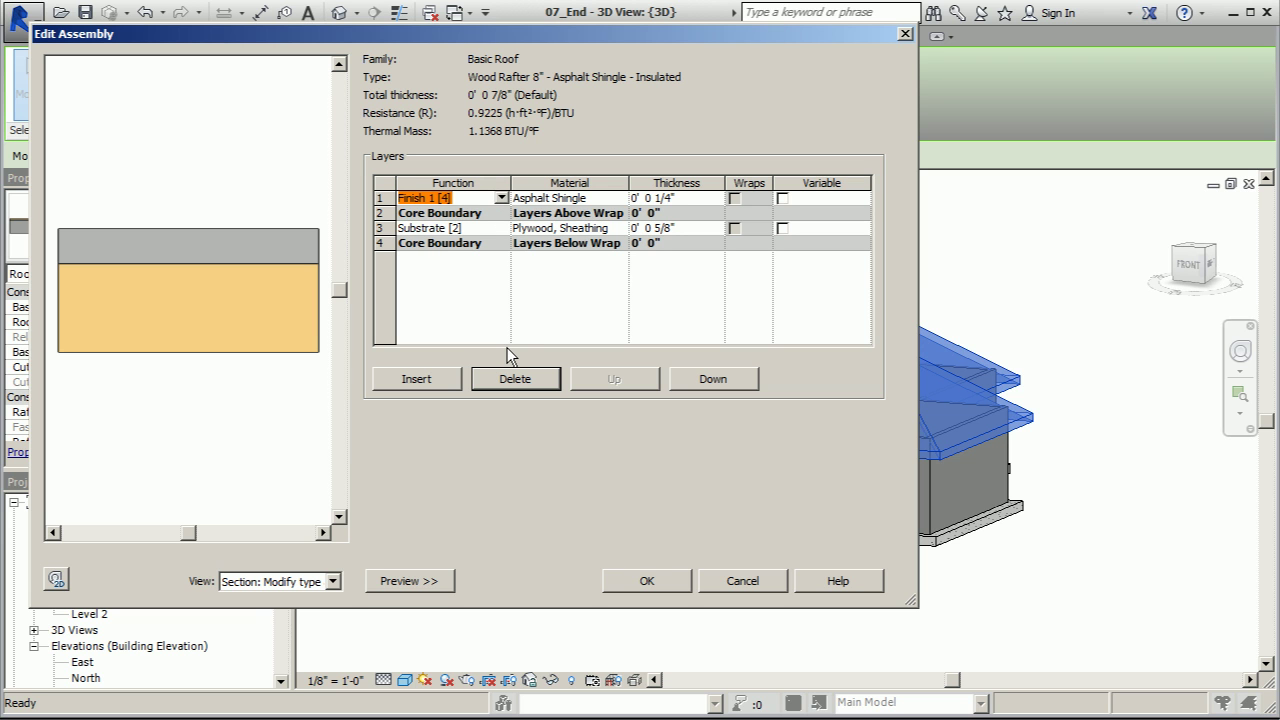
pyautogui.click(385, 198)
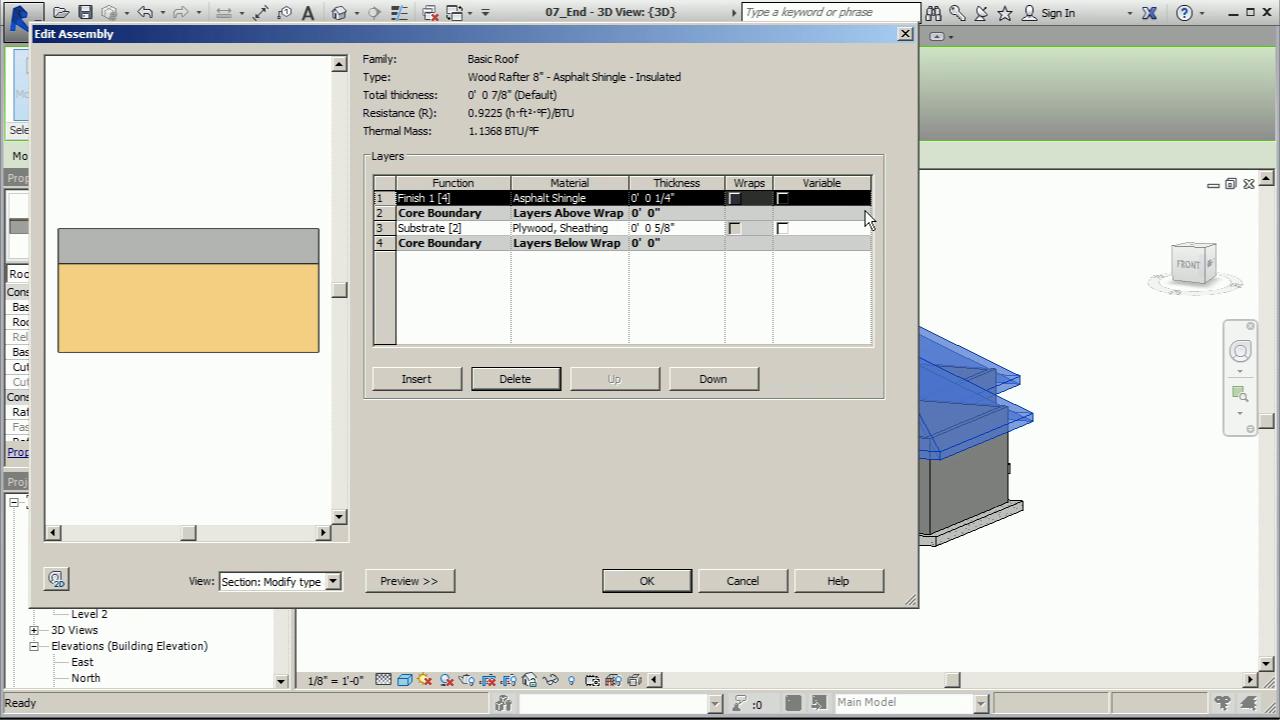
pyautogui.doubleClick(431, 379)
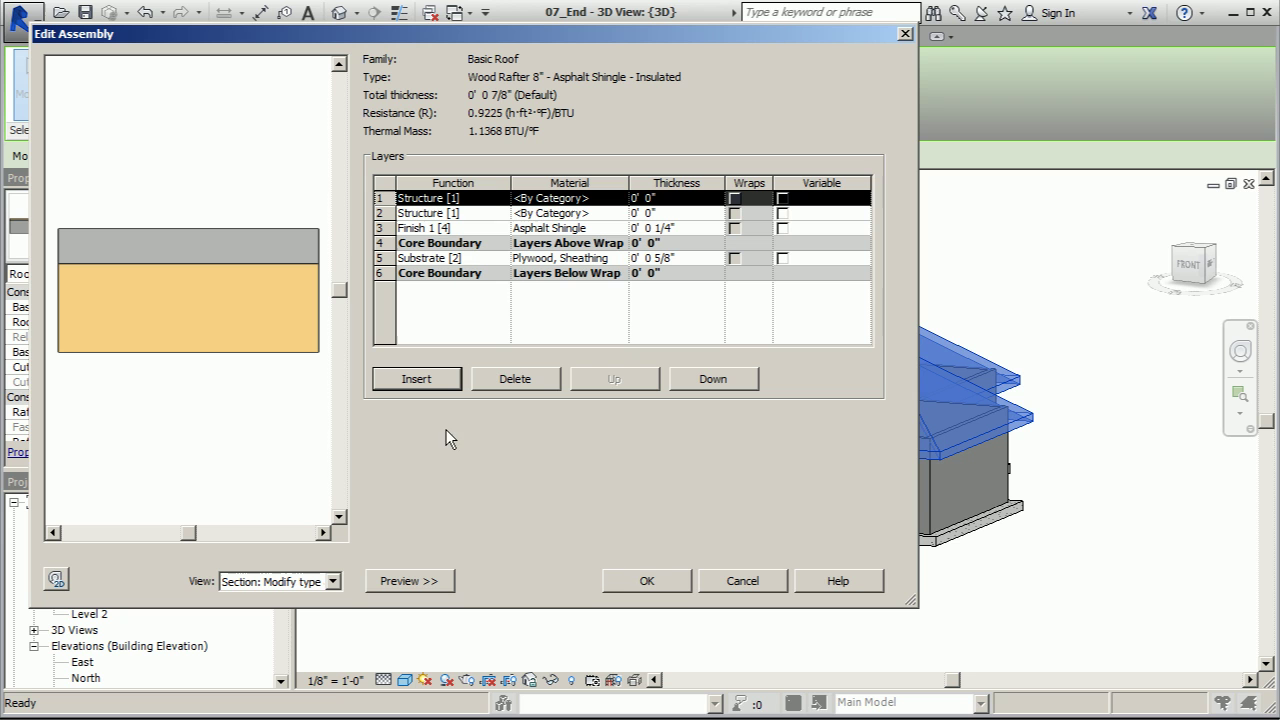
pyautogui.click(527, 378)
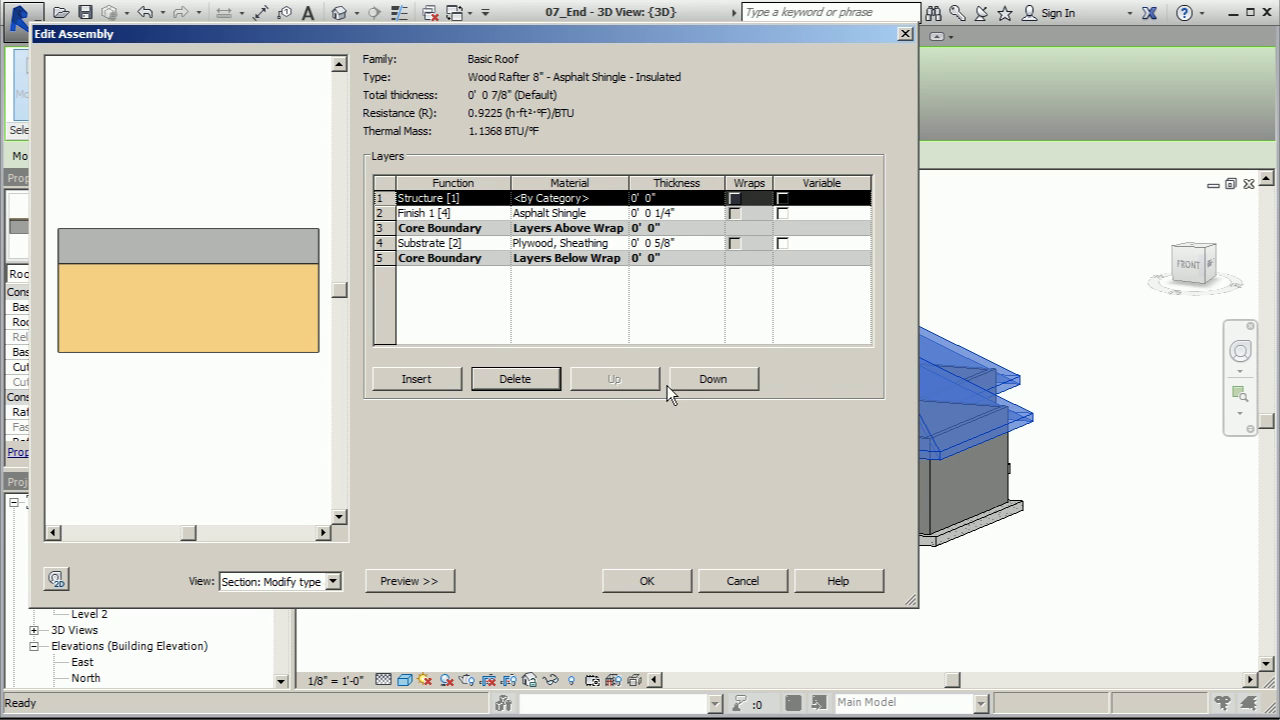
pyautogui.click(694, 383)
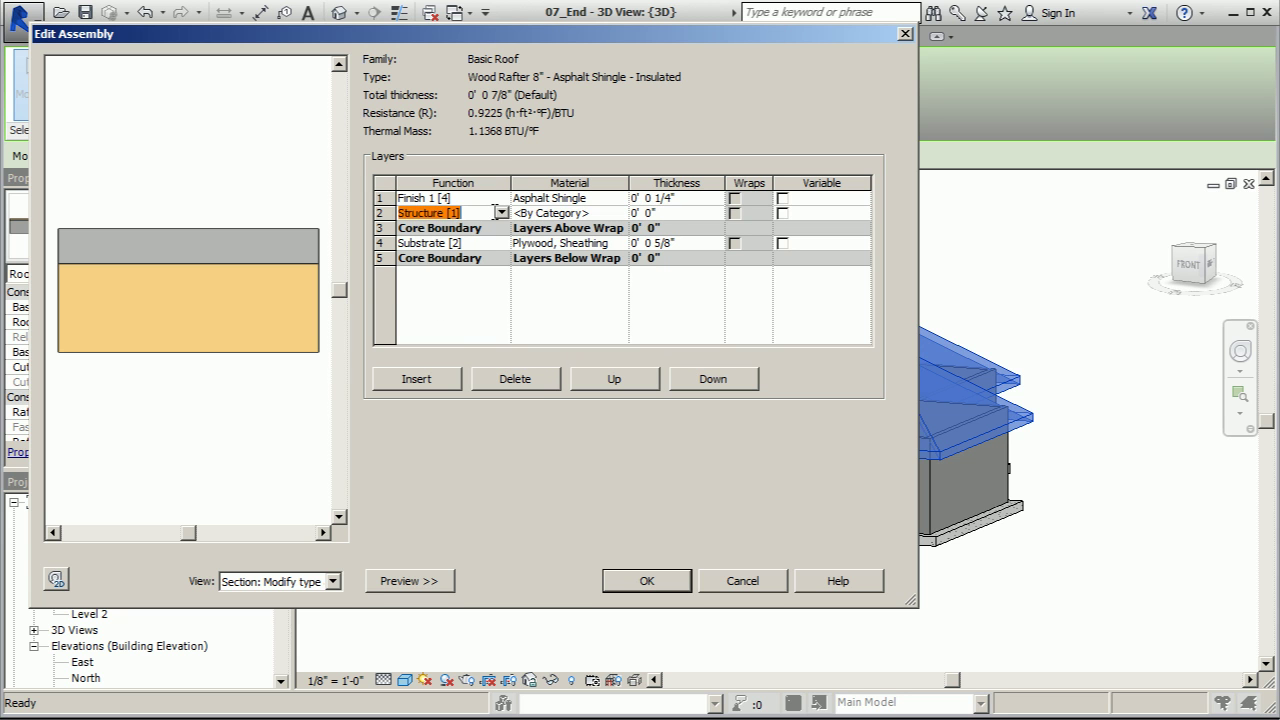
pyautogui.click(497, 214)
pyautogui.click(500, 214)
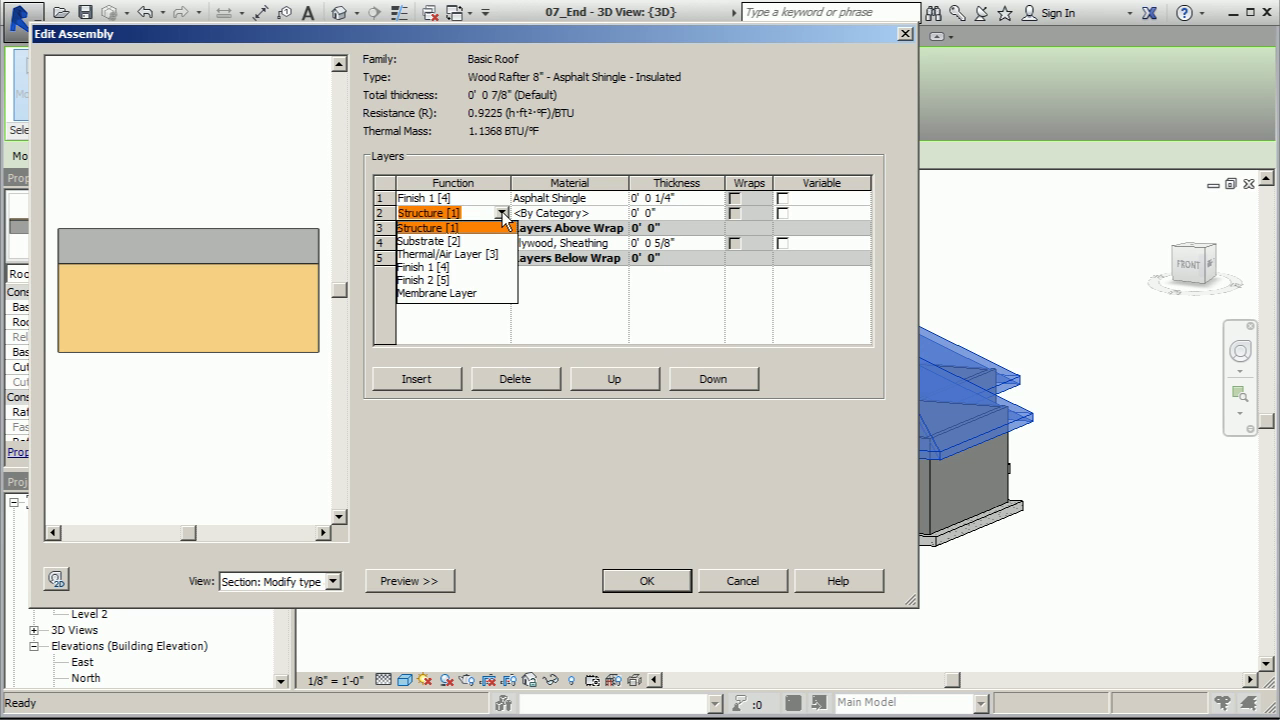
pyautogui.click(455, 294)
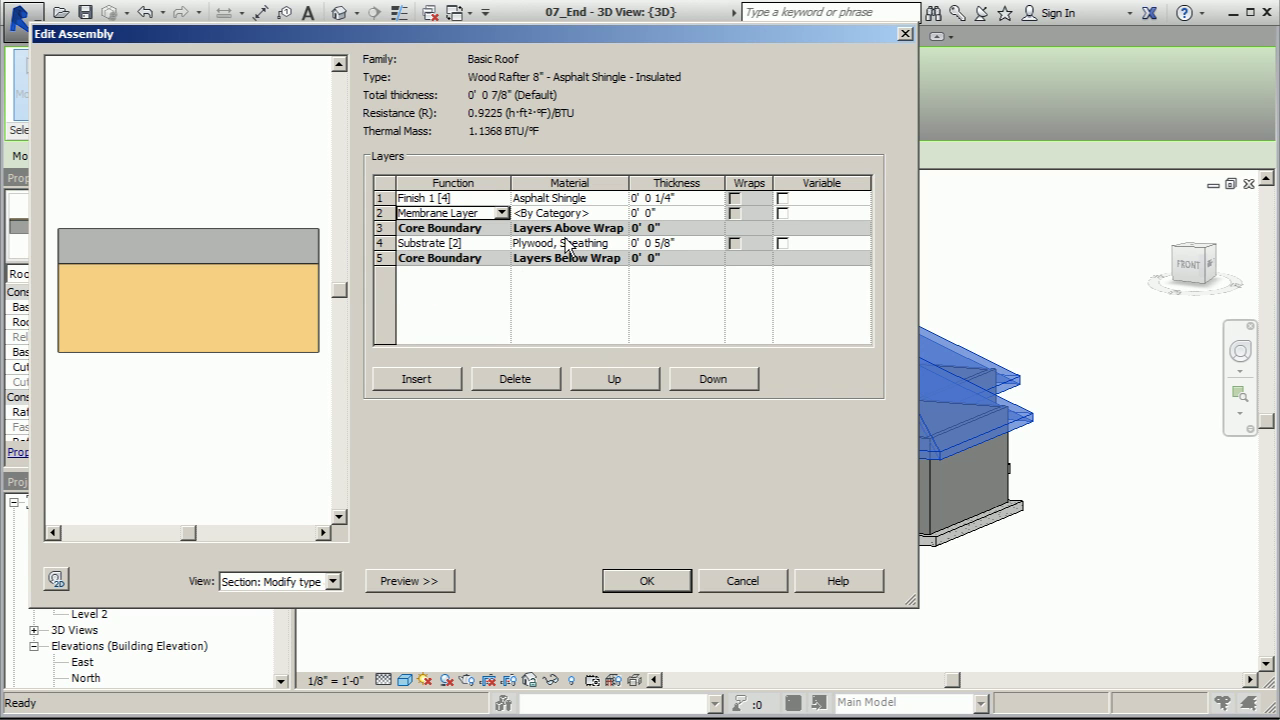
# Assign the Roofing, EPDM Membrane material to the membrane layer, with Use Render Appearance enabled for its shading
pyautogui.click(617, 216)
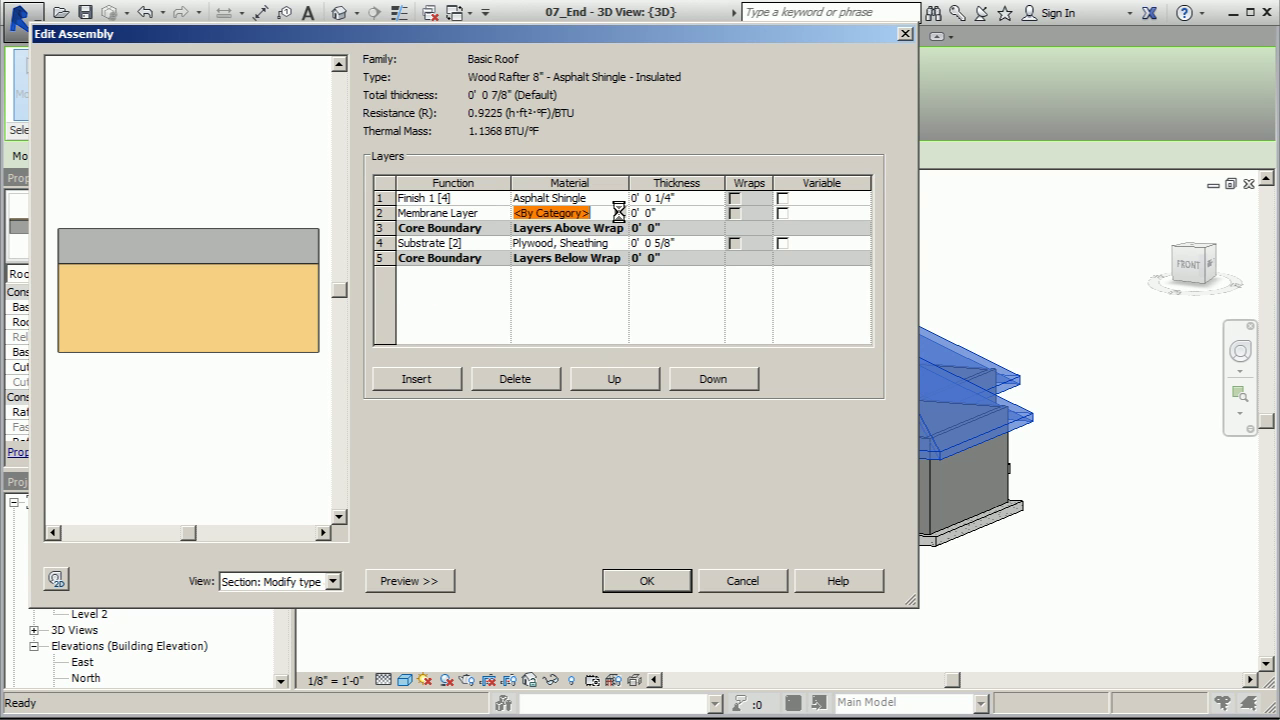
pyautogui.click(620, 214)
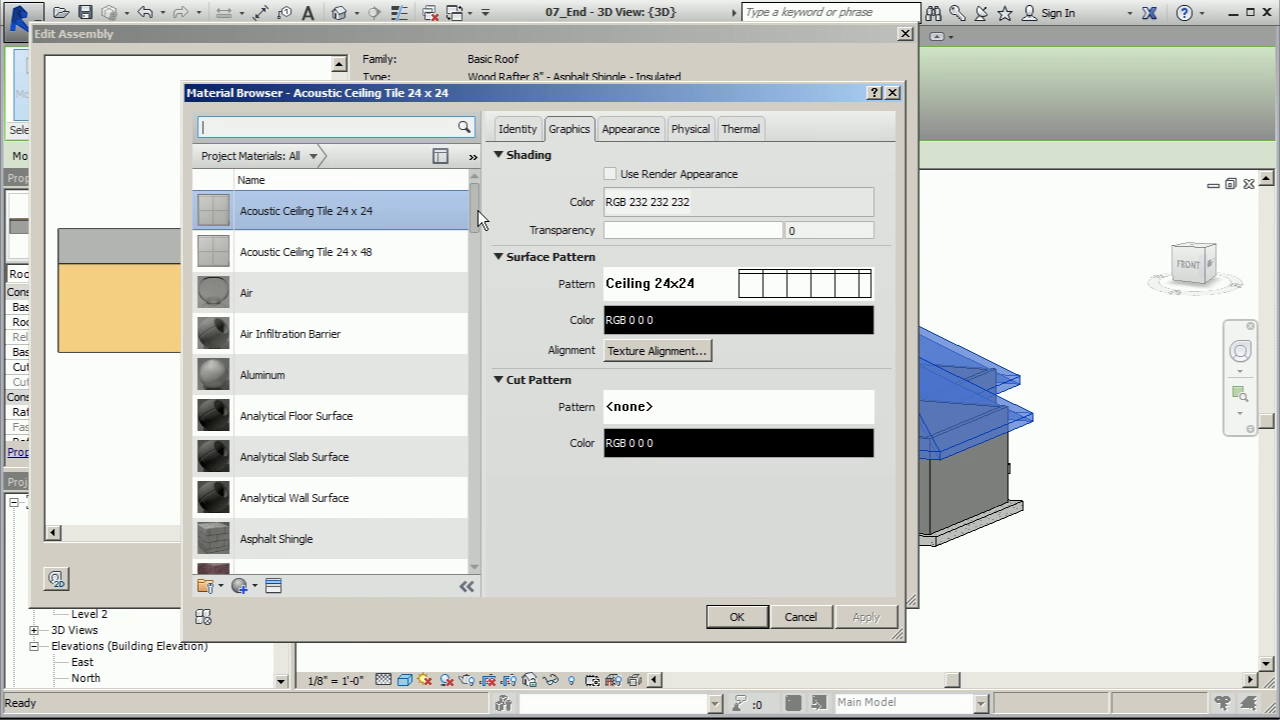
pyautogui.moveTo(478, 210); pyautogui.dragTo(460, 497)
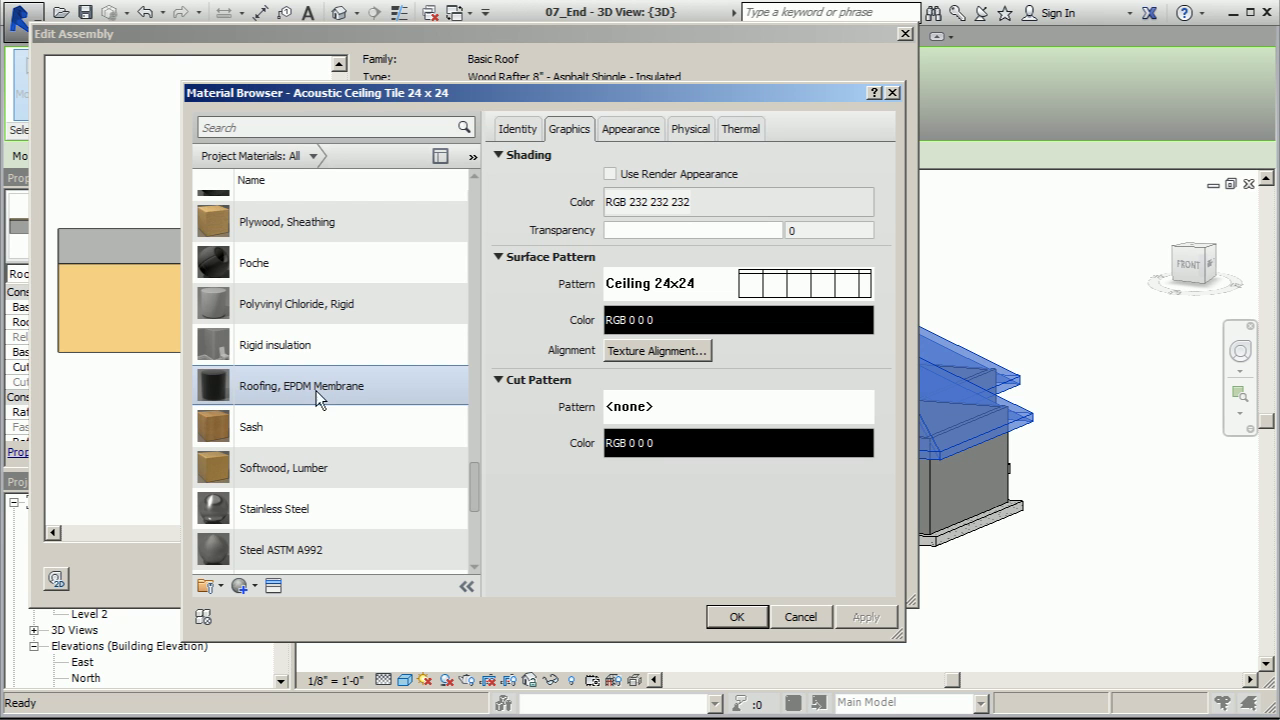
pyautogui.click(372, 394)
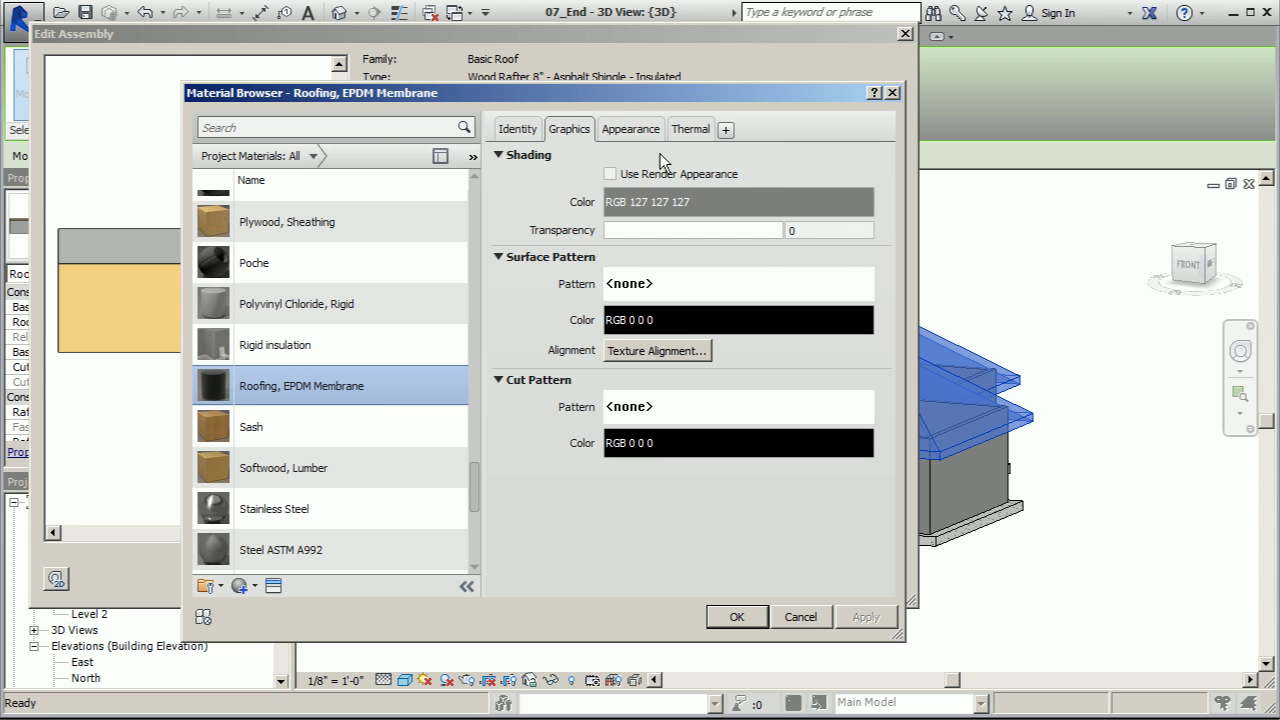
pyautogui.click(638, 129)
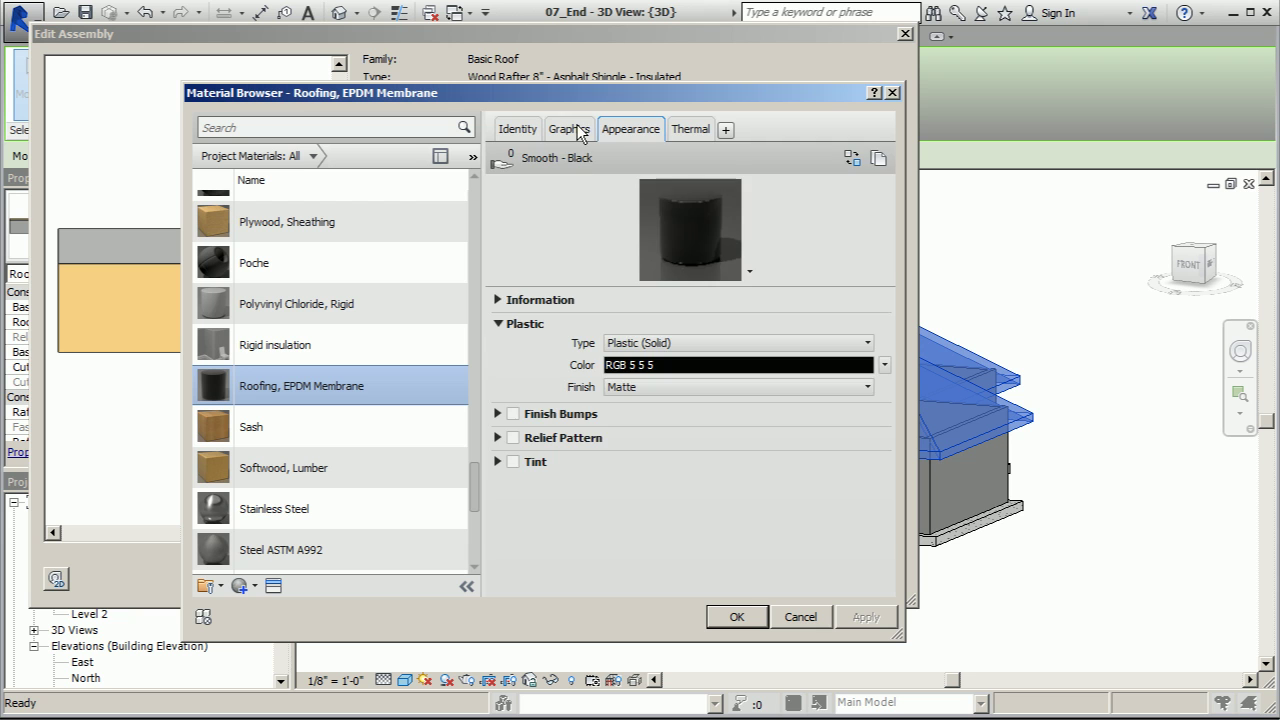
pyautogui.click(578, 132)
pyautogui.click(610, 174)
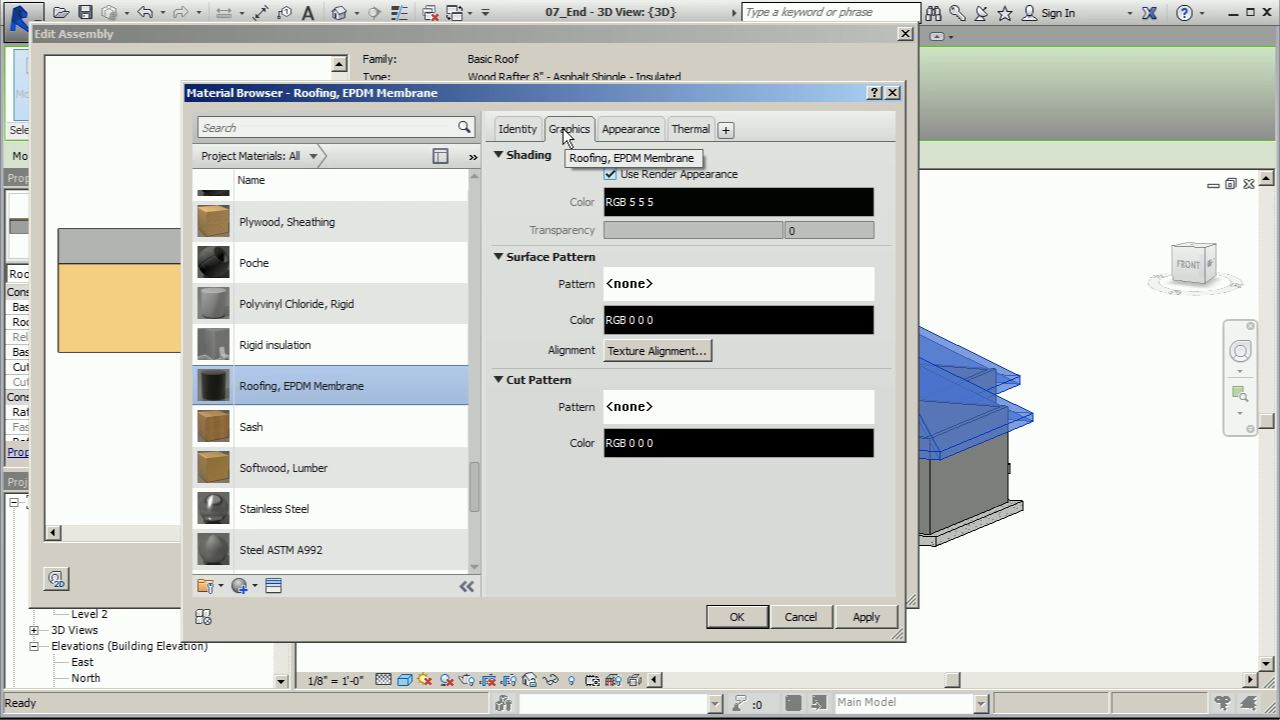
pyautogui.click(863, 617)
pyautogui.click(740, 618)
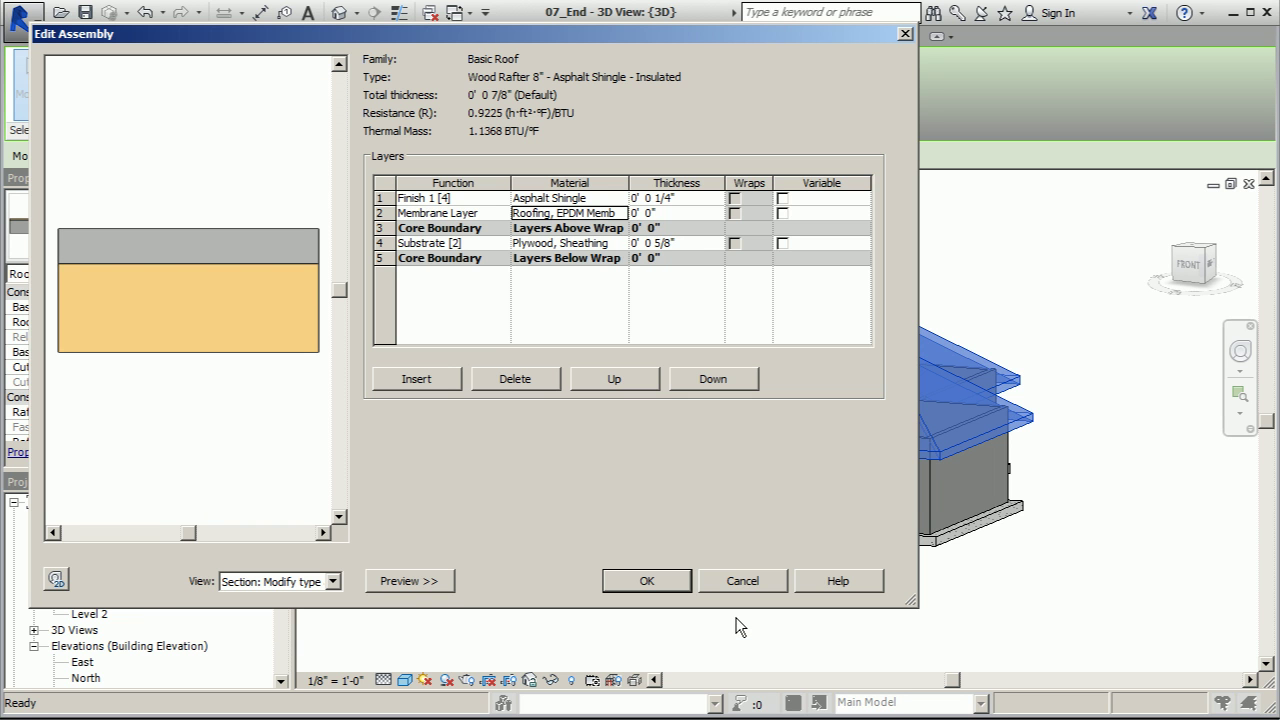
# Keep the membrane layer's thickness at 0' 0" and accept the edited roof assembly
pyautogui.click(675, 213)
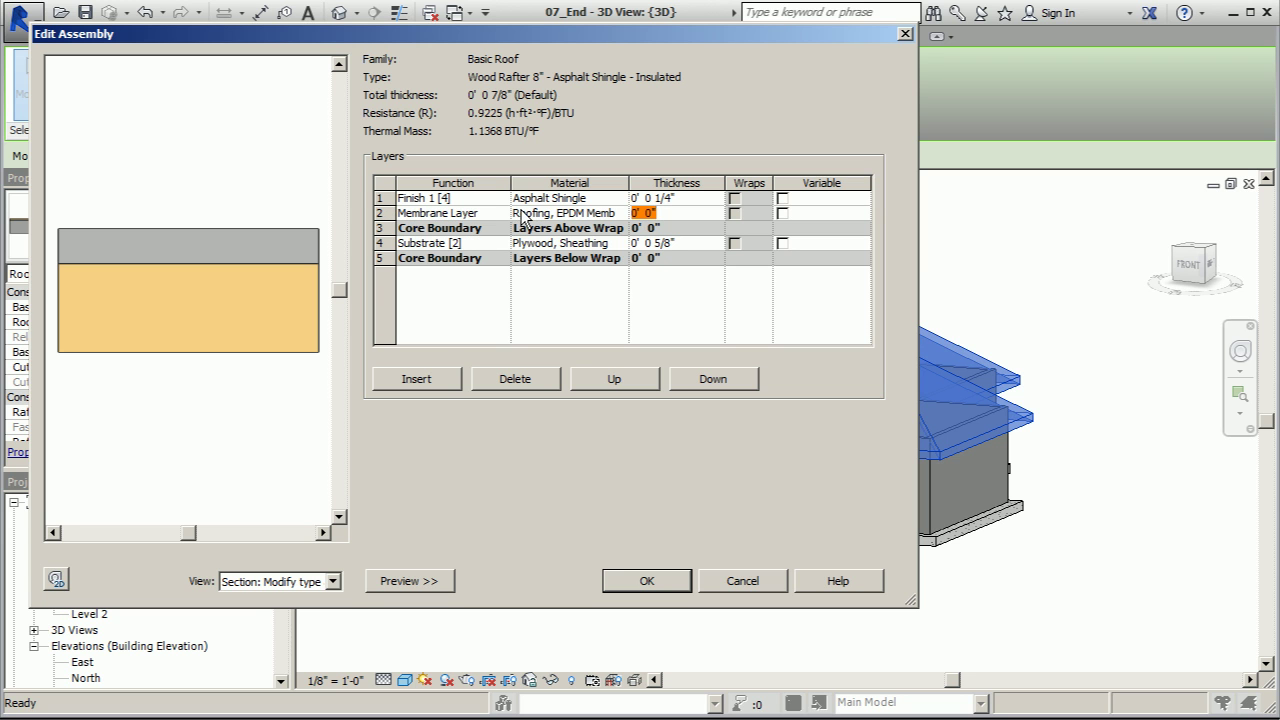
pyautogui.click(668, 213)
pyautogui.click(647, 581)
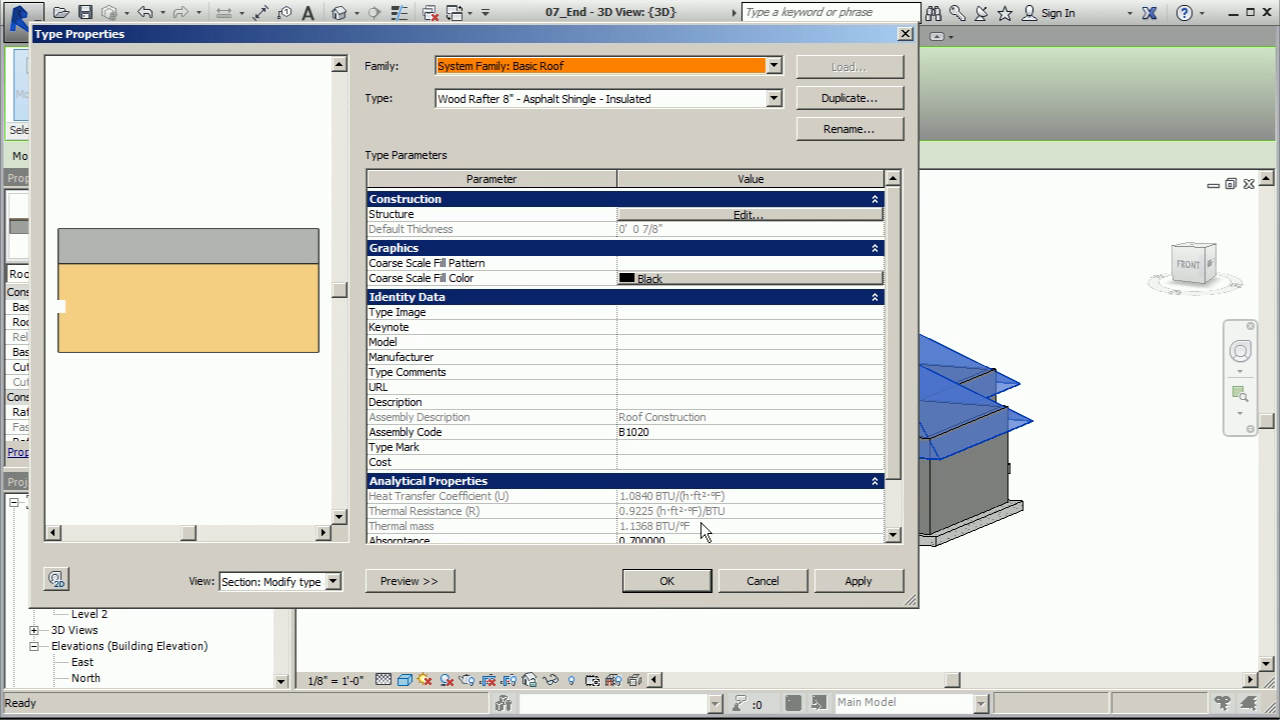
# Duplicate the wood rafter roof type as "Asphalt Shingle - Insulated" and apply it to the hip roof
pyautogui.click(862, 106)
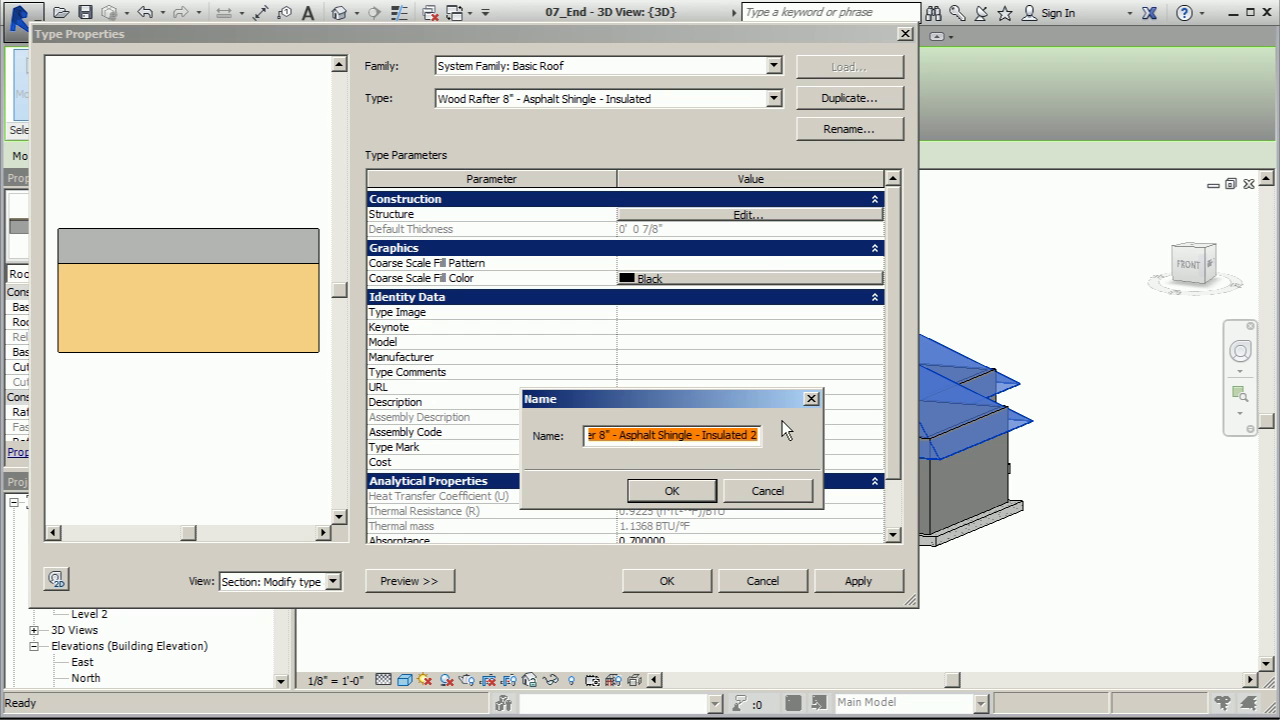
pyautogui.press('Left')
pyautogui.press('Left')
pyautogui.press('Left')
pyautogui.press('Left')
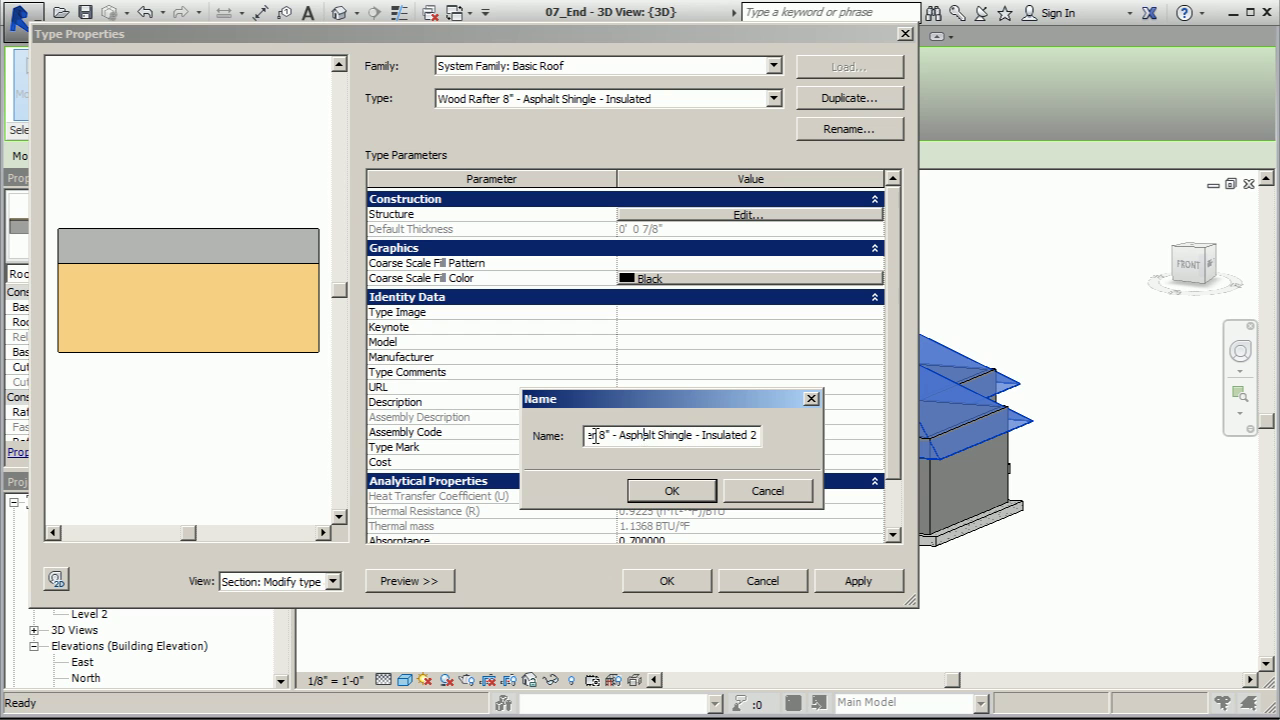
pyautogui.moveTo(619, 435); pyautogui.dragTo(546, 441)
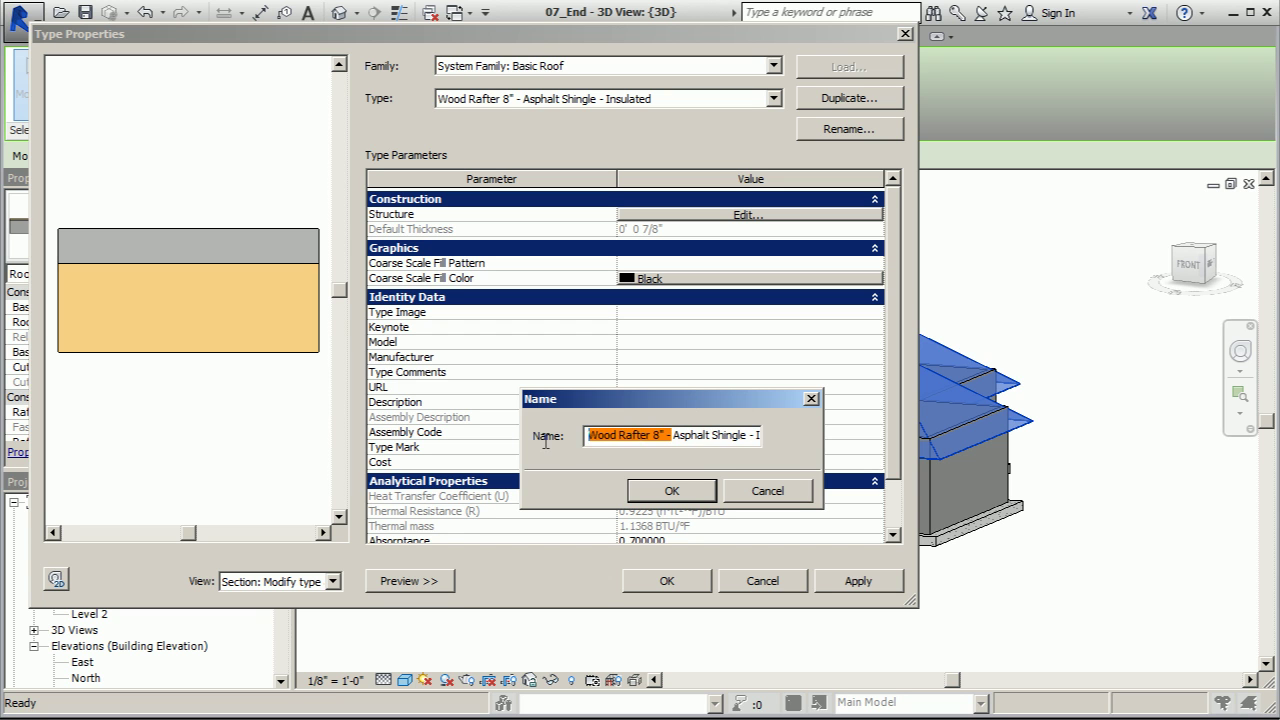
pyautogui.press('Delete')
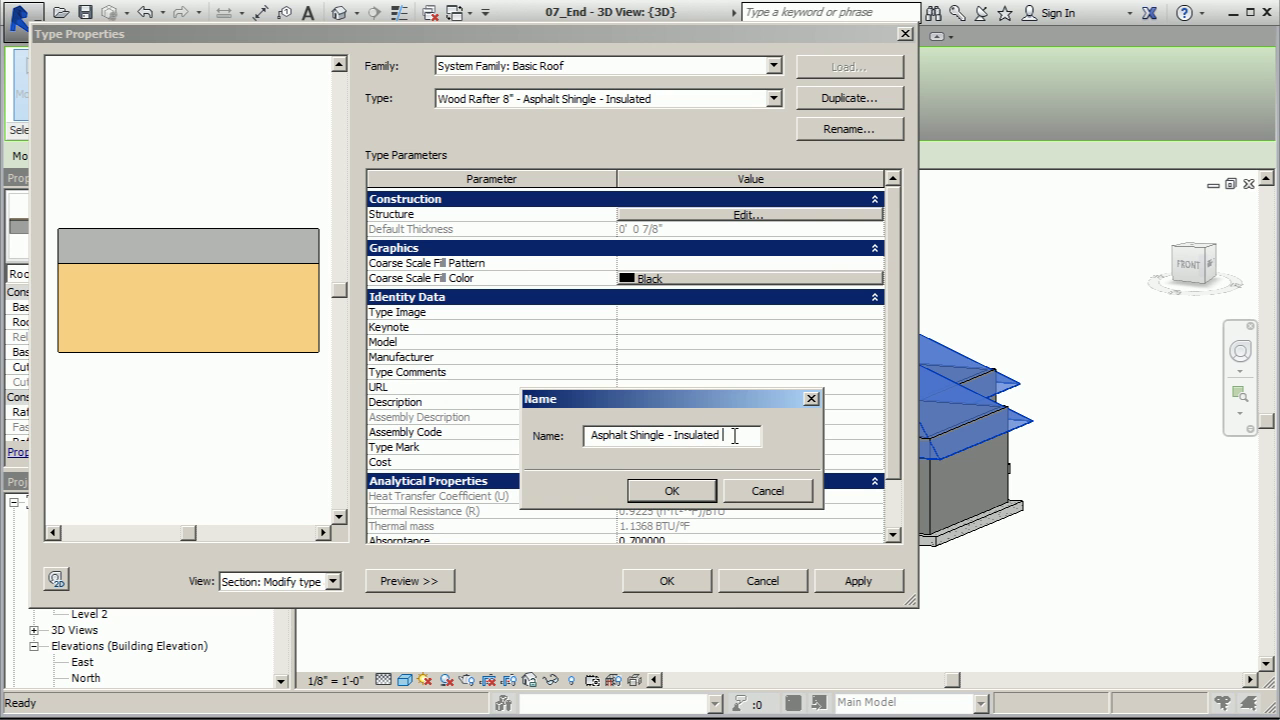
pyautogui.click(686, 492)
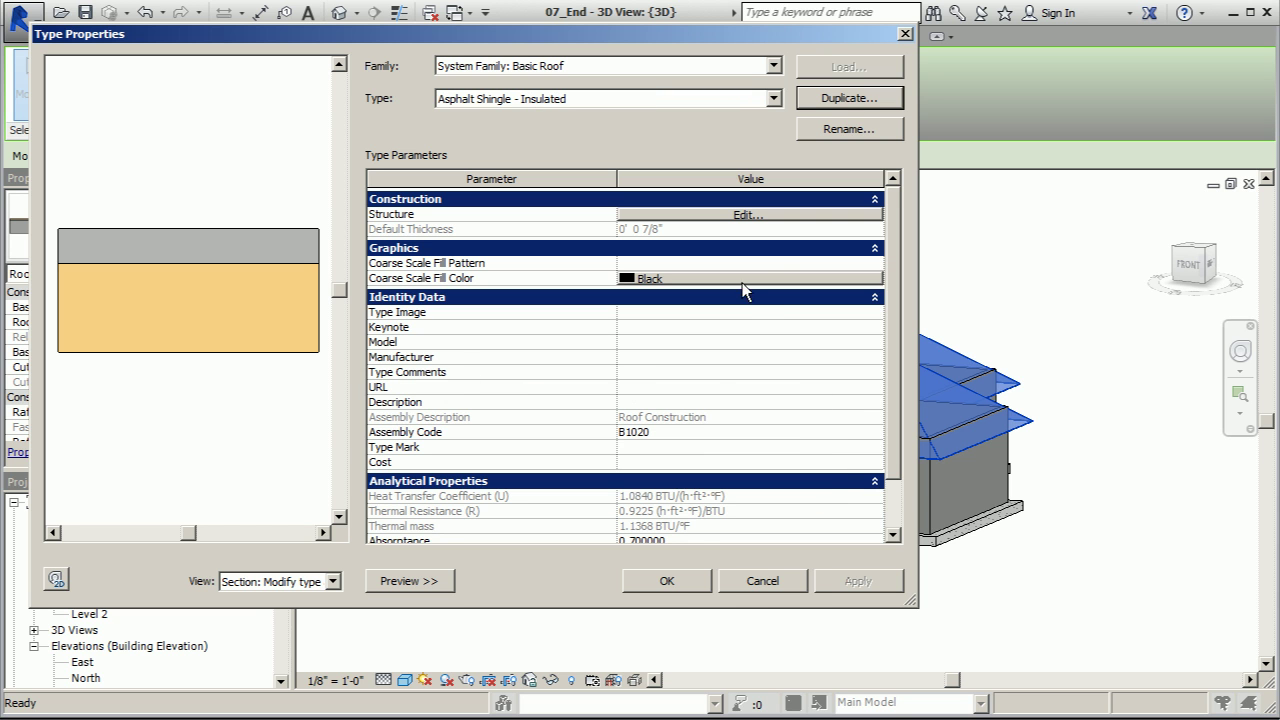
pyautogui.click(697, 580)
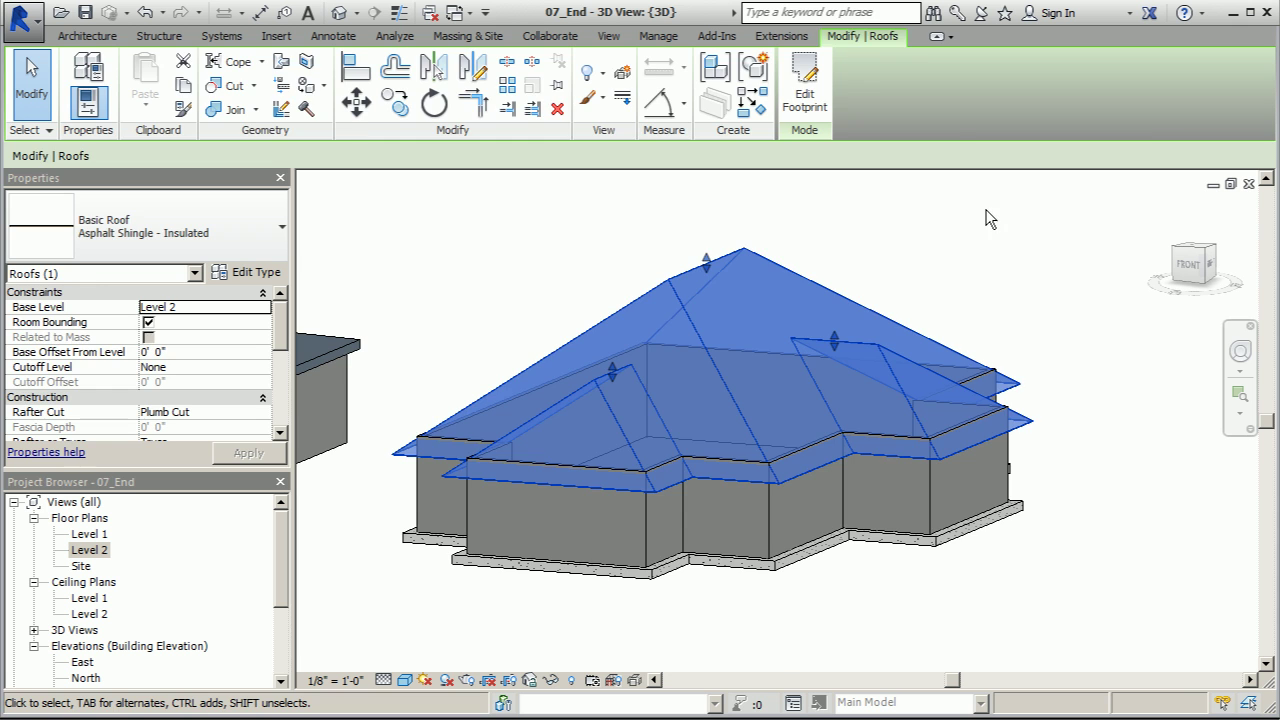
# Deselect the hip roof and inspect its thinner eave edges and corners up close and as a whole
pyautogui.click(985, 218)
pyautogui.scroll(5, 945, 455)
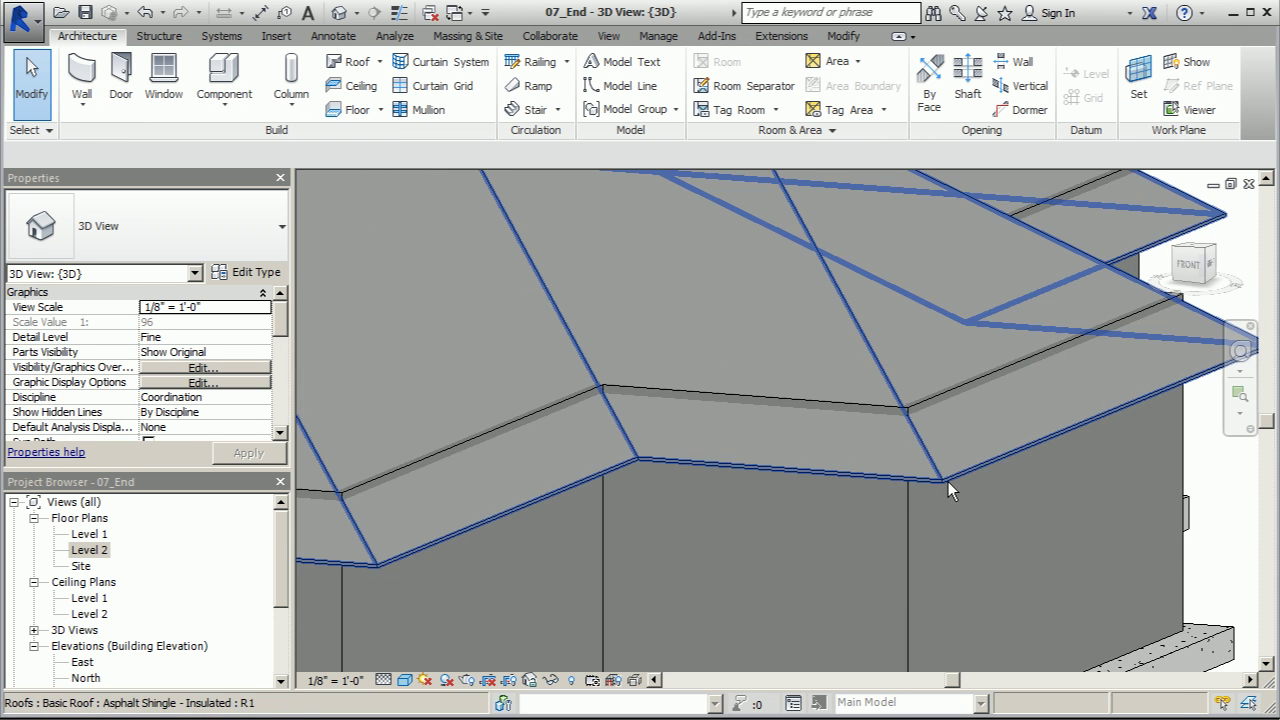
pyautogui.scroll(-5, 946, 484)
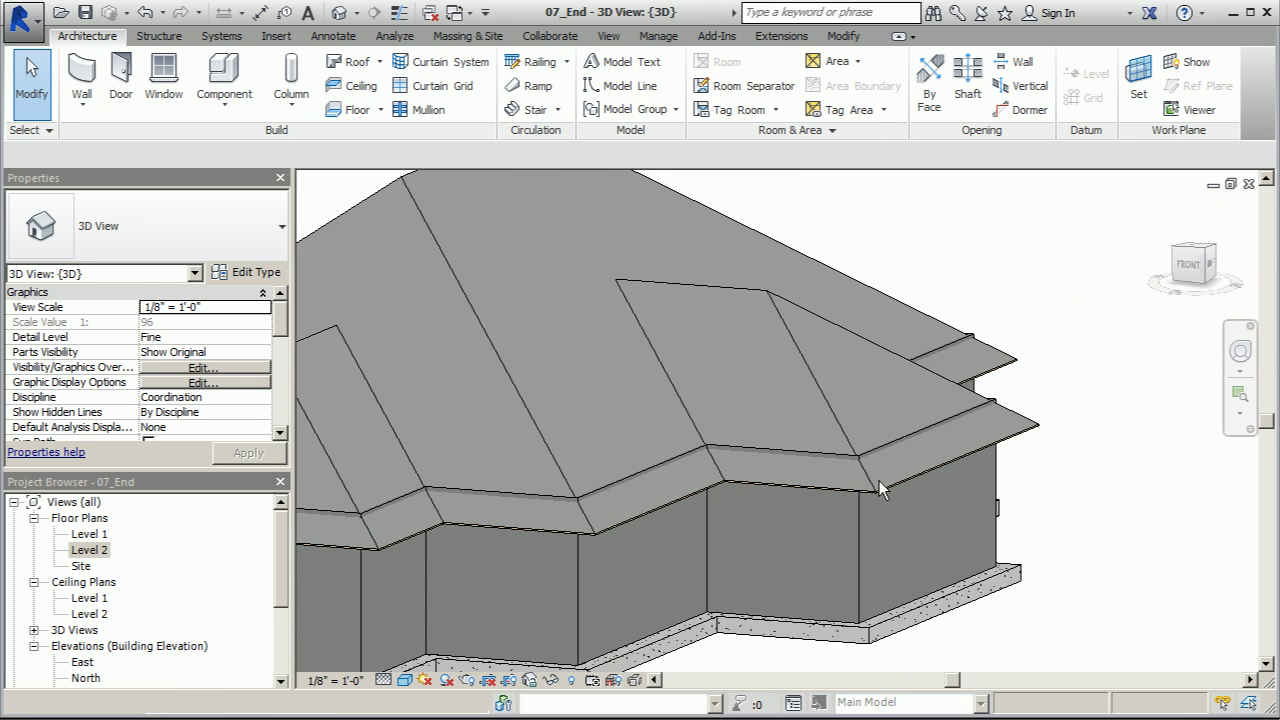
pyautogui.scroll(3, 866, 503)
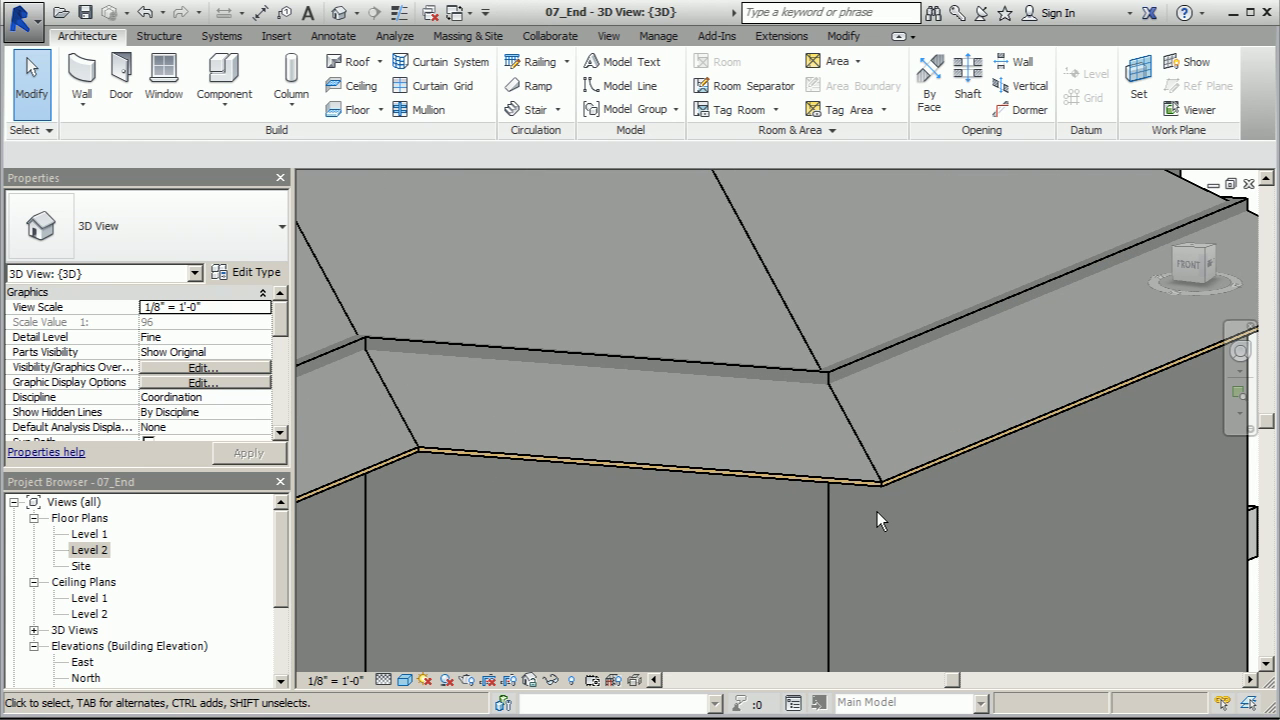
pyautogui.scroll(-4, 860, 510)
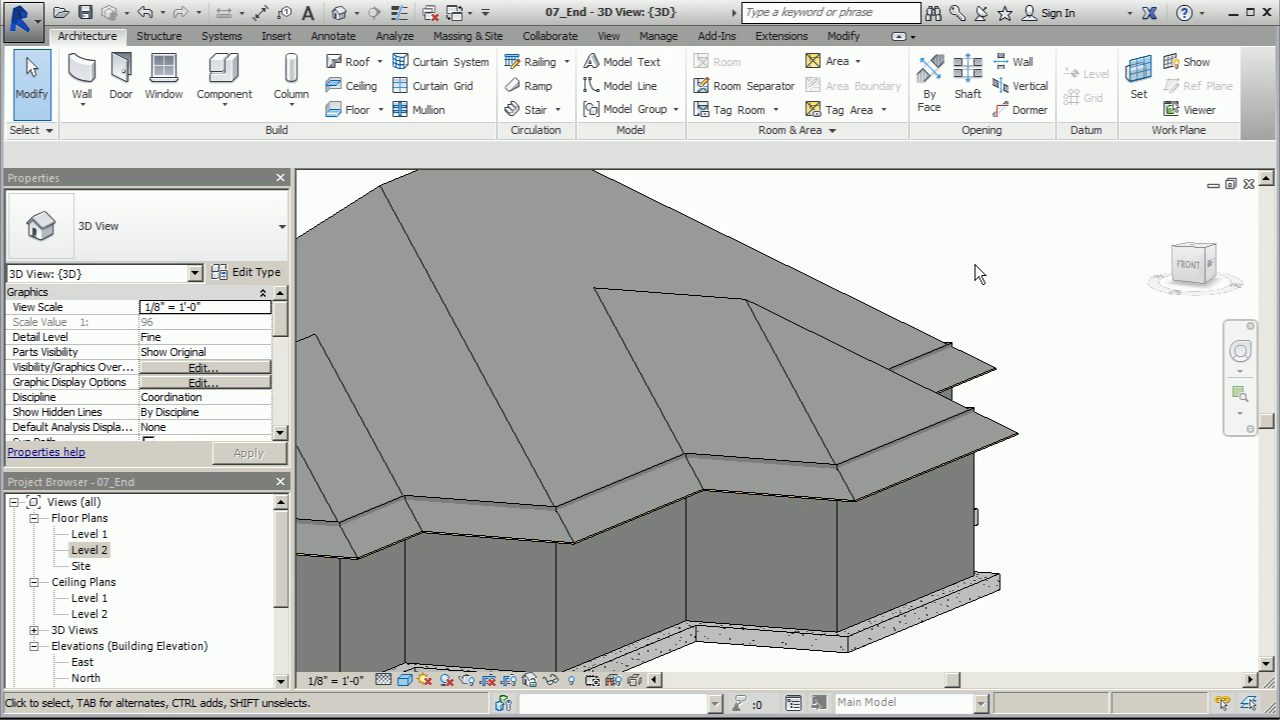
pyautogui.scroll(-2, 995, 300)
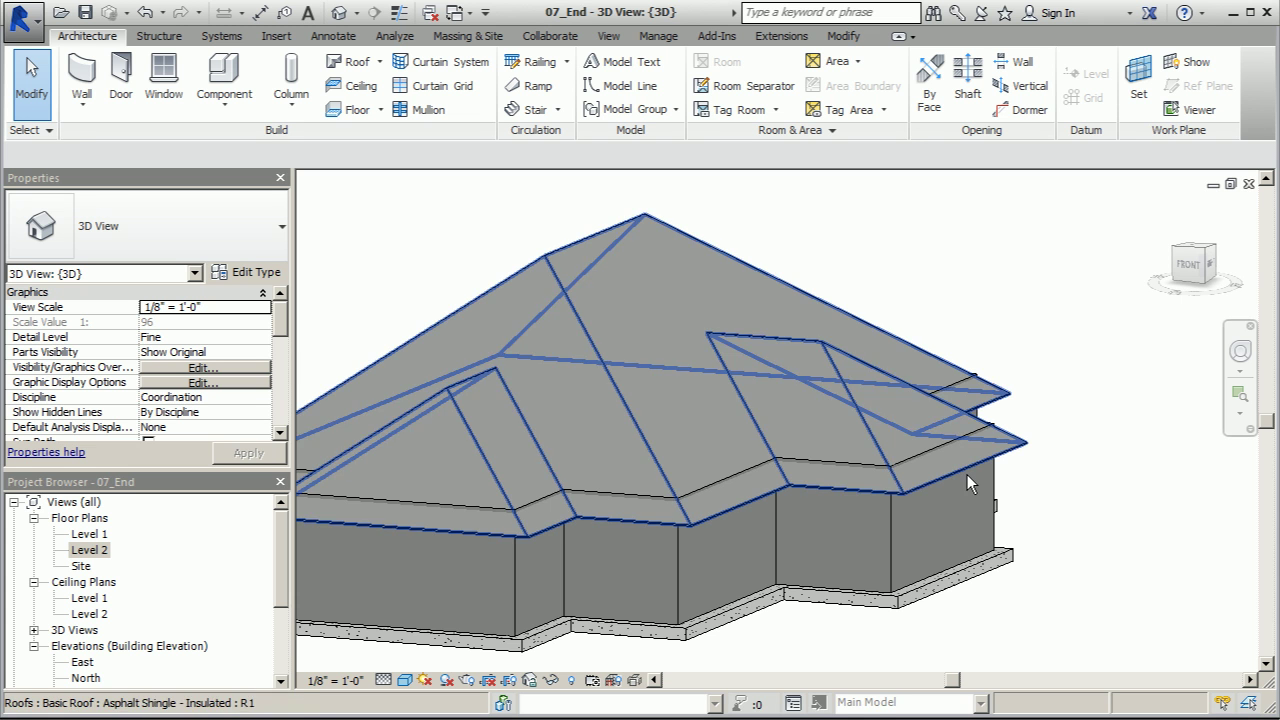
pyautogui.scroll(2, 896, 496)
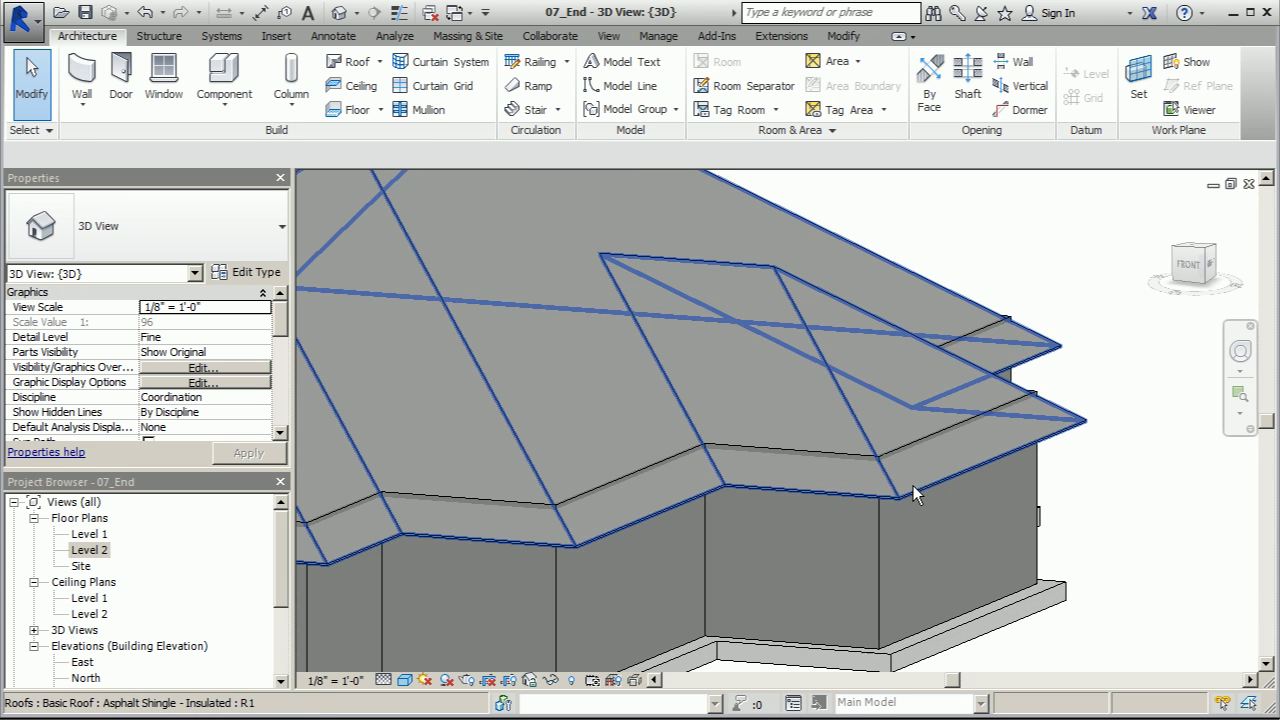